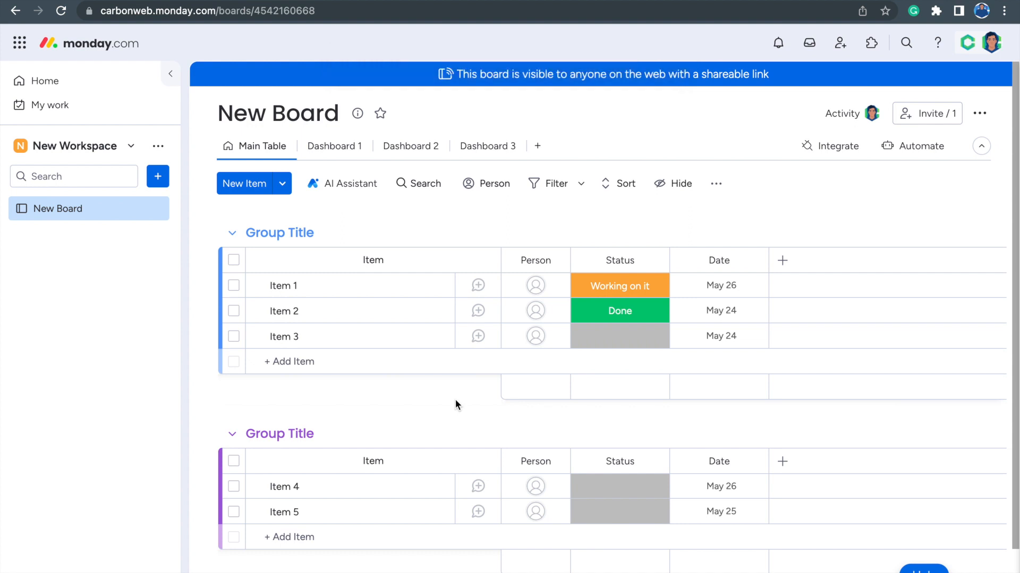
View the app marketplace and return to the board.
left_click(872, 44)
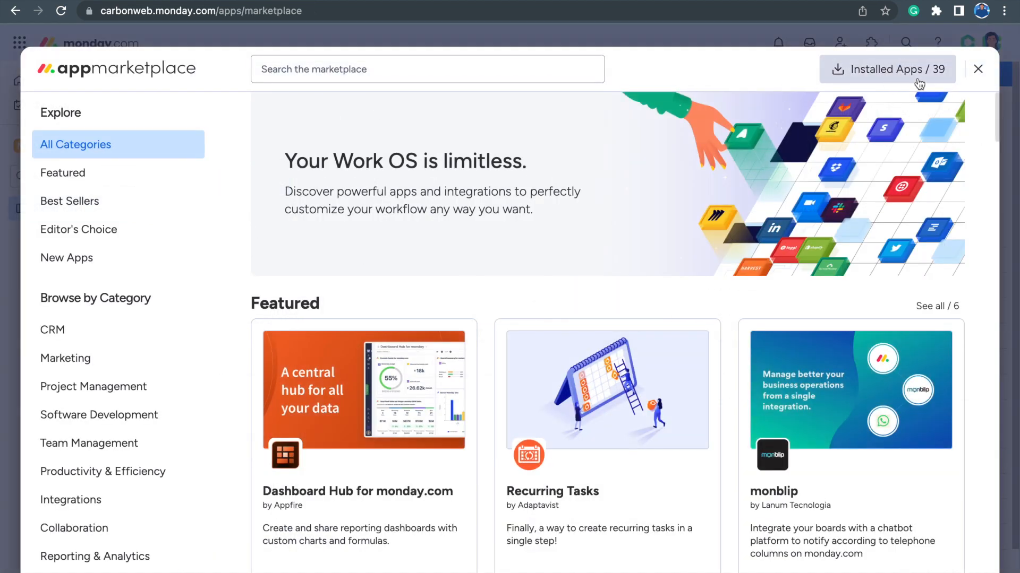
left_click(978, 69)
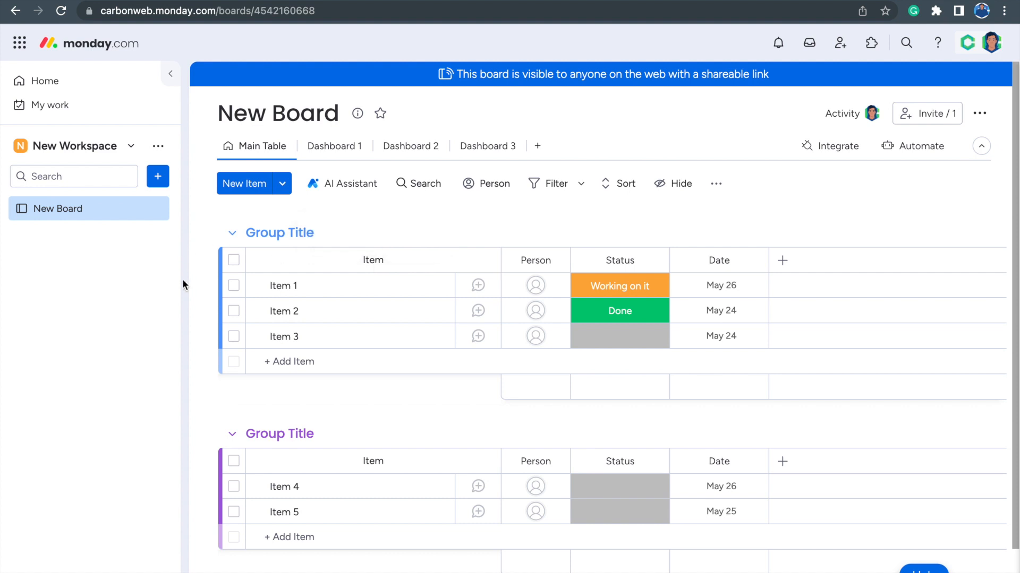
Create a DashBoards Carousel with Main privacy in New Workspace, named with the owner's first name in possessive form plus "Carousel".
left_click(159, 181)
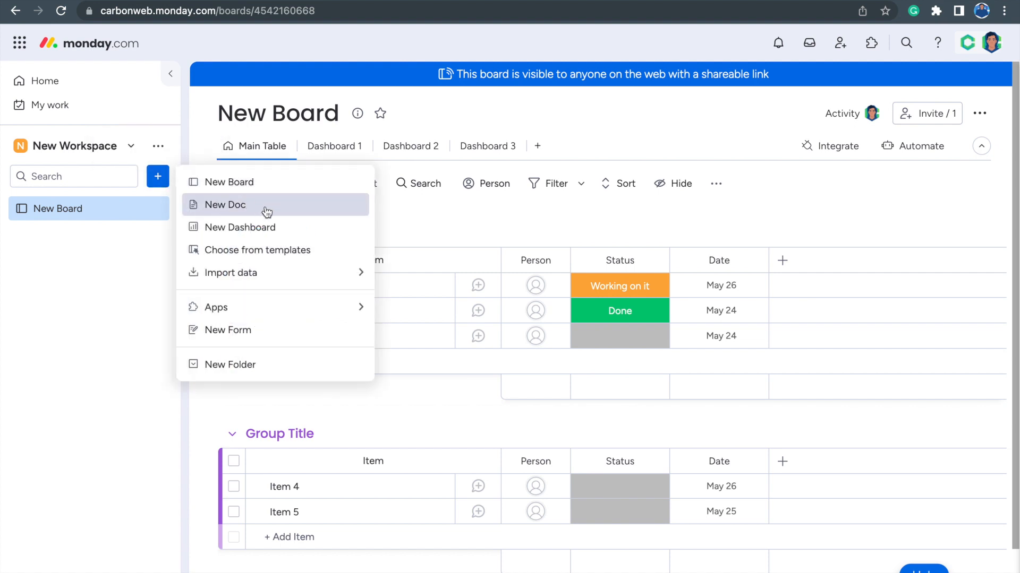
mouse_move(249, 314)
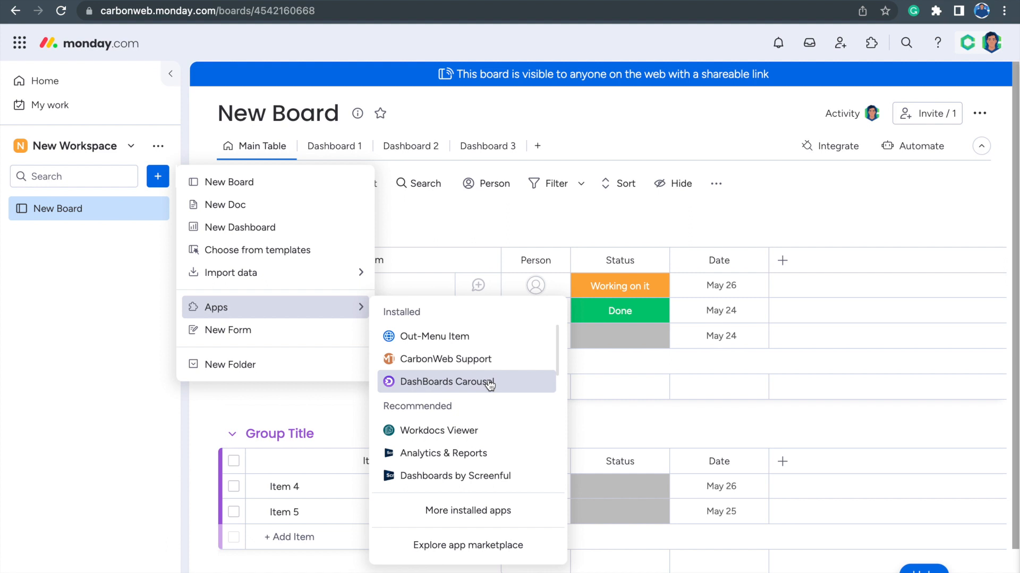
mouse_move(559, 350)
left_mouse_down()
mouse_move(557, 377)
mouse_move(556, 349)
left_mouse_up()
left_click(464, 388)
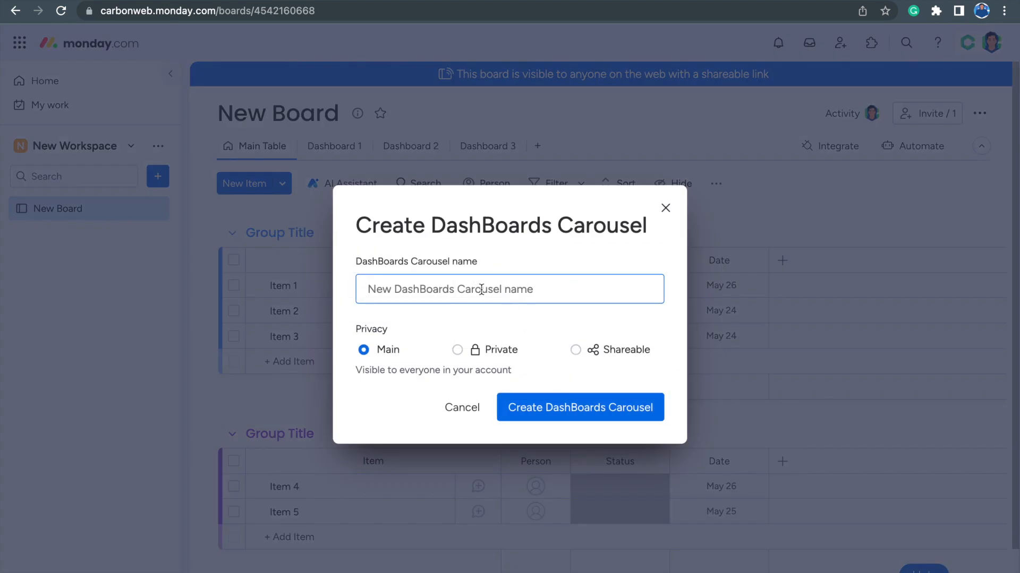
type("Ryan's Carousel")
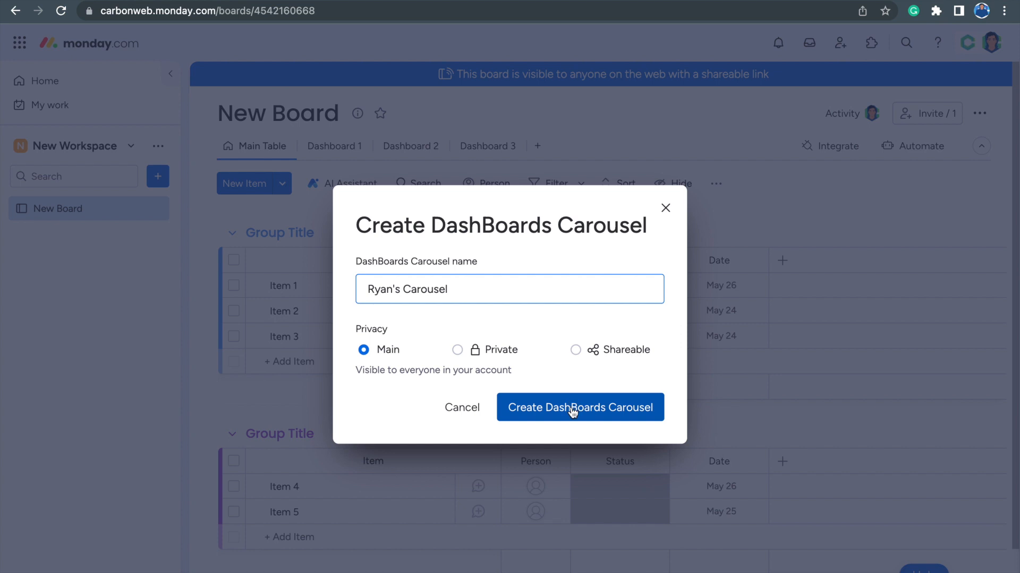
left_click(572, 413)
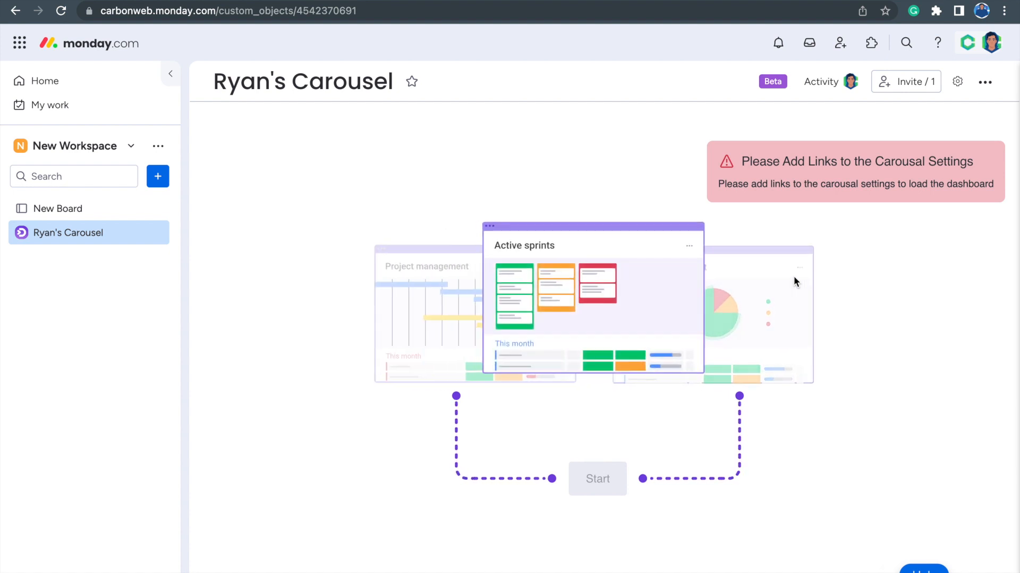
Set the carousel's interval to 10 in its view settings.
left_click(956, 84)
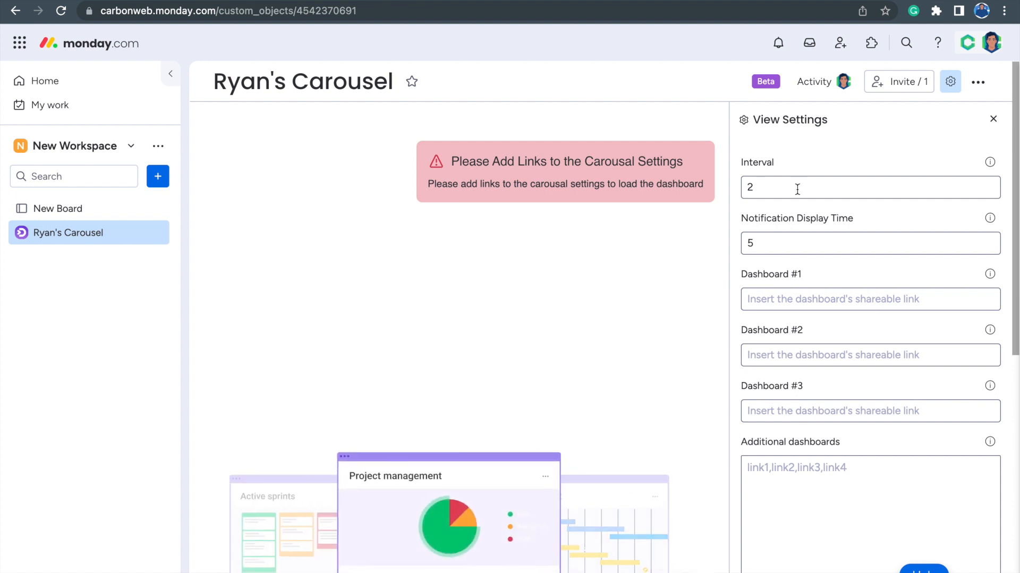
scroll(797, 190, "down", 1)
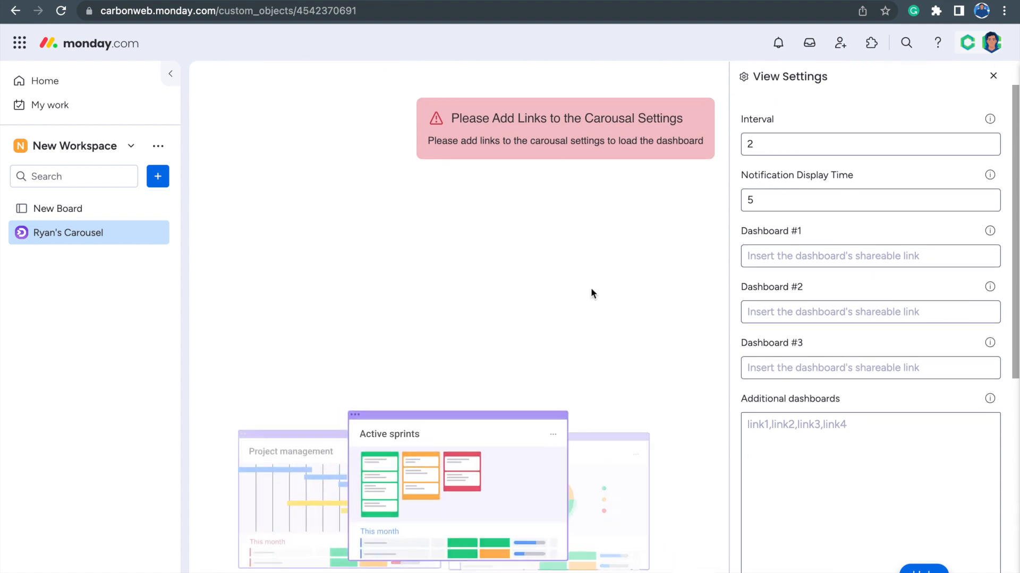
scroll(589, 286, "down", 1)
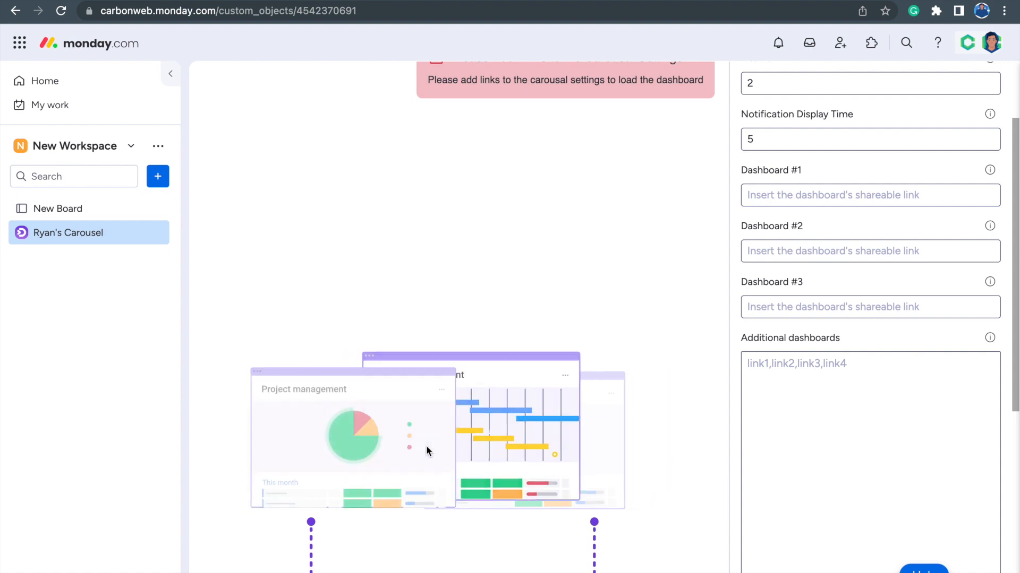
scroll(855, 373, "up", 2)
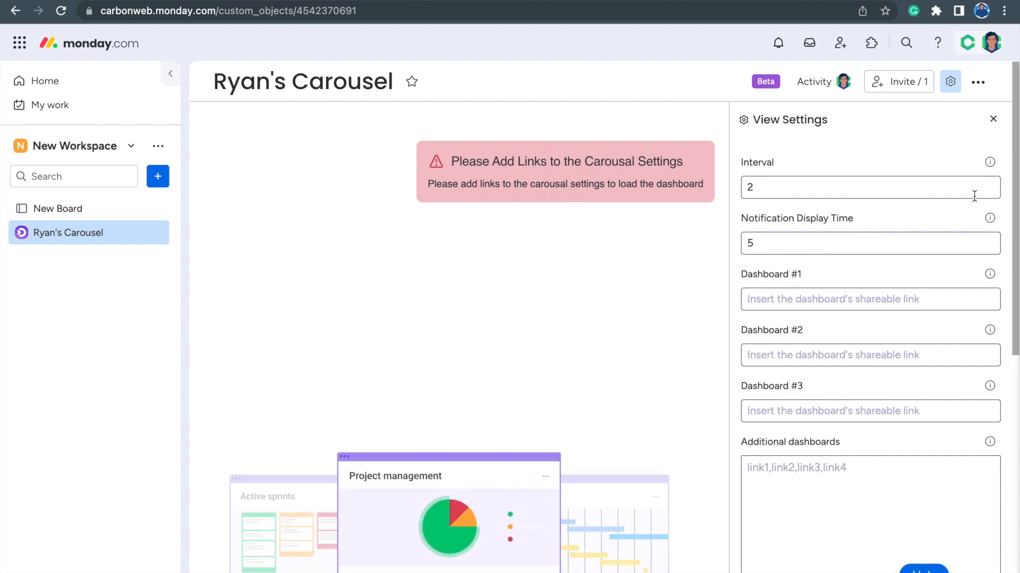
mouse_move(990, 162)
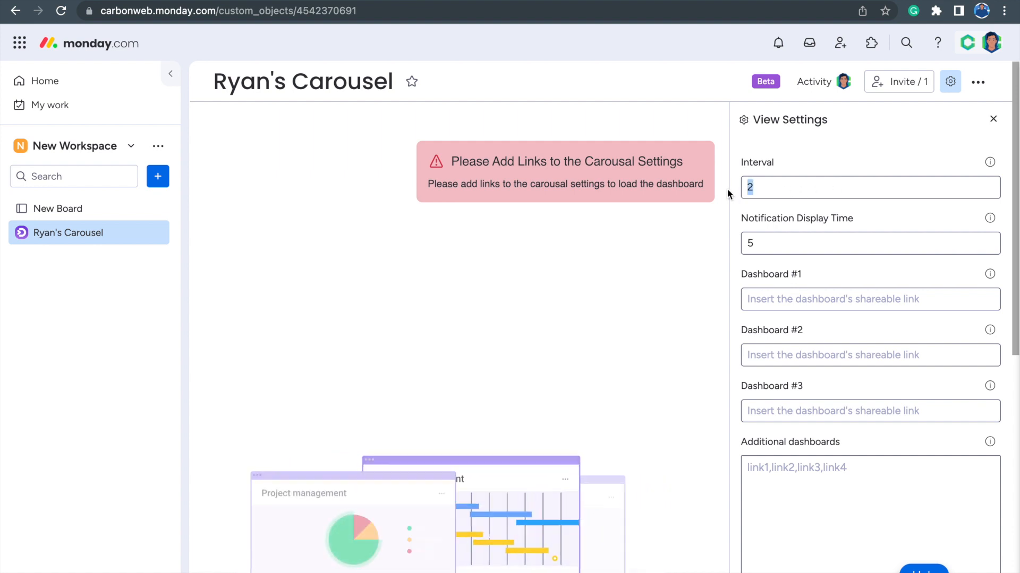
key("BackSpace")
type("10")
left_click_drag(776, 187, 730, 188)
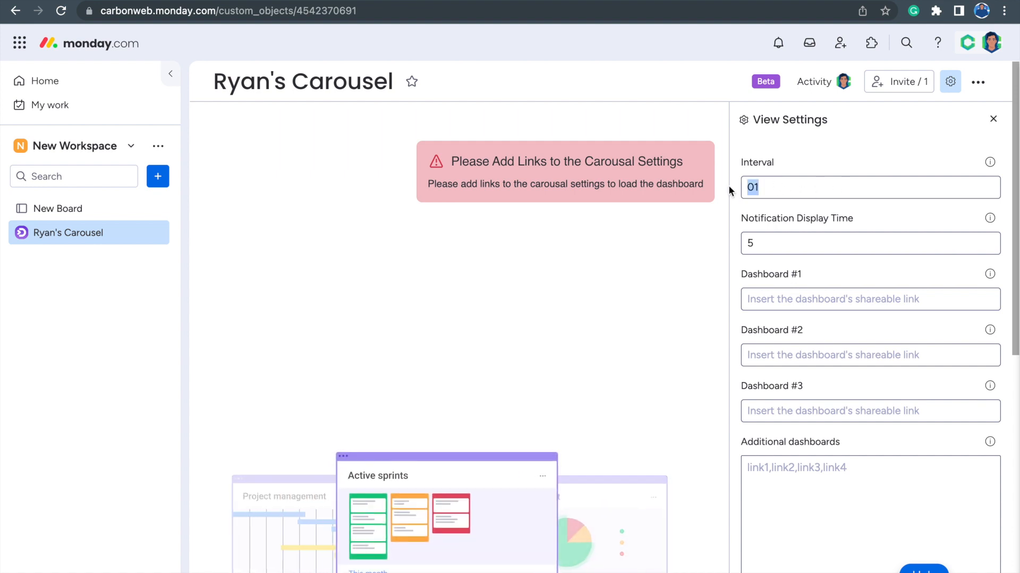
left_click(765, 240)
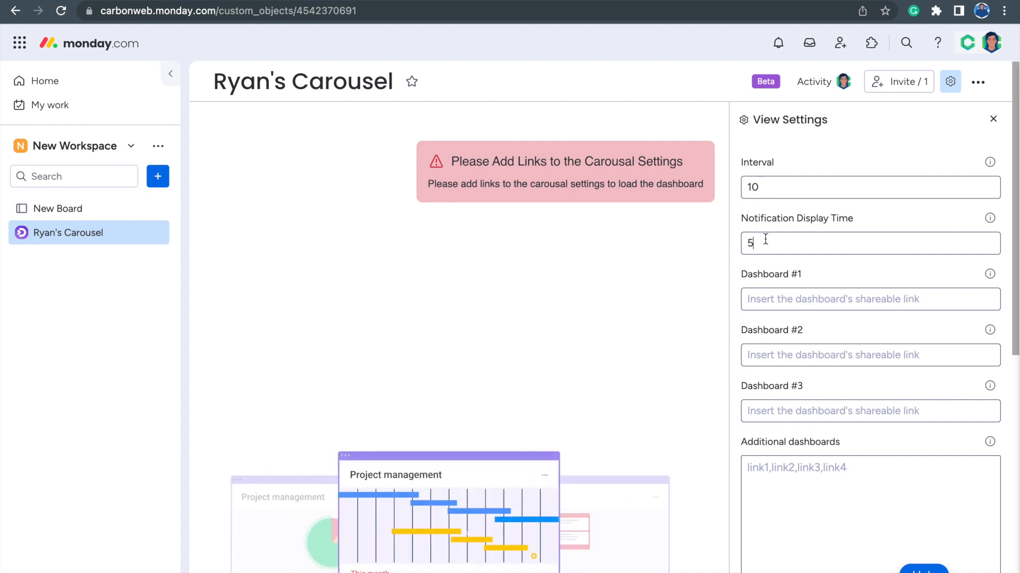
Copy the shareable link of the Dashboard 1 view from New Board.
scroll(837, 241, "down", 1)
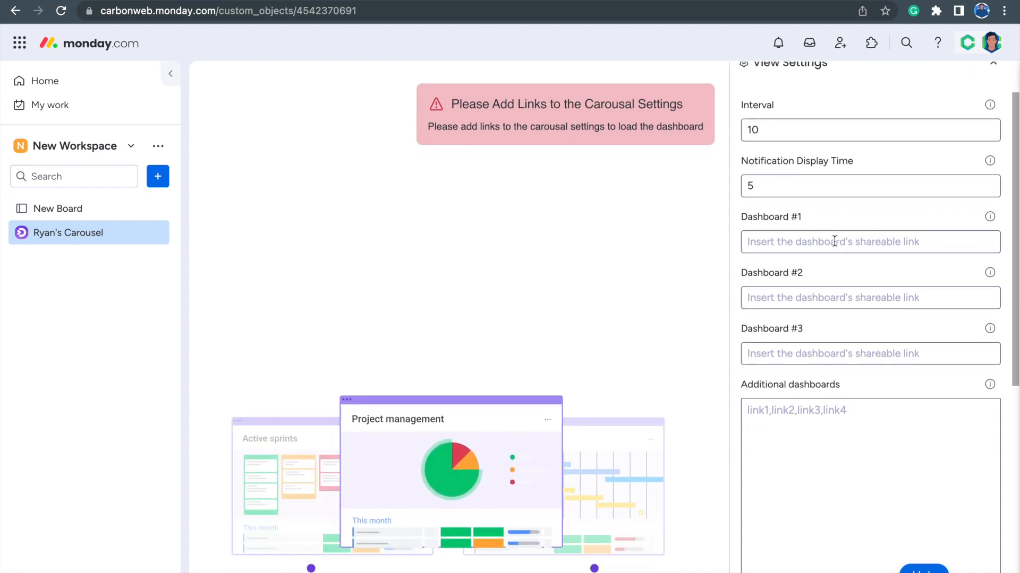
scroll(861, 232, "down", 1)
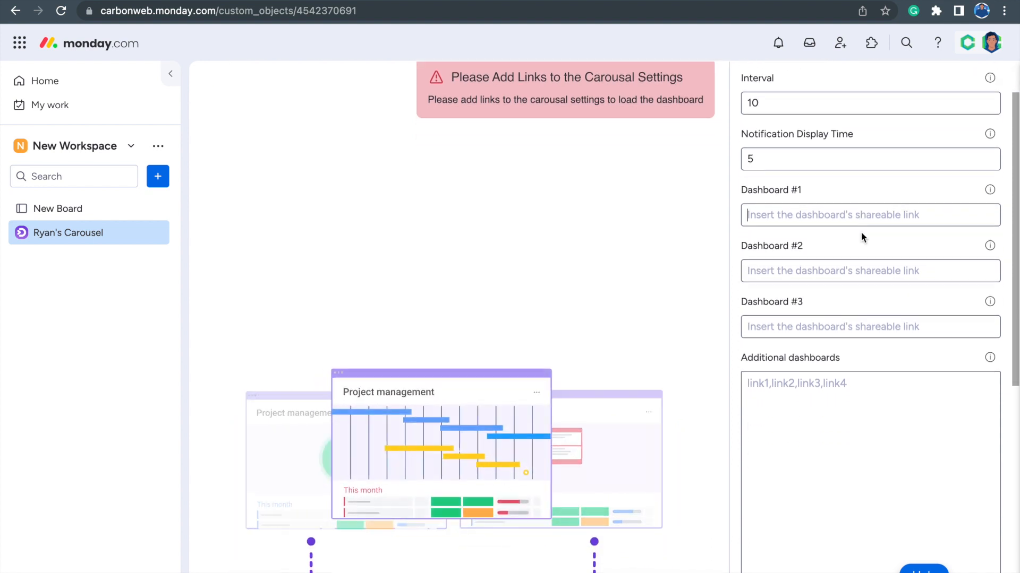
scroll(862, 232, "down", 1)
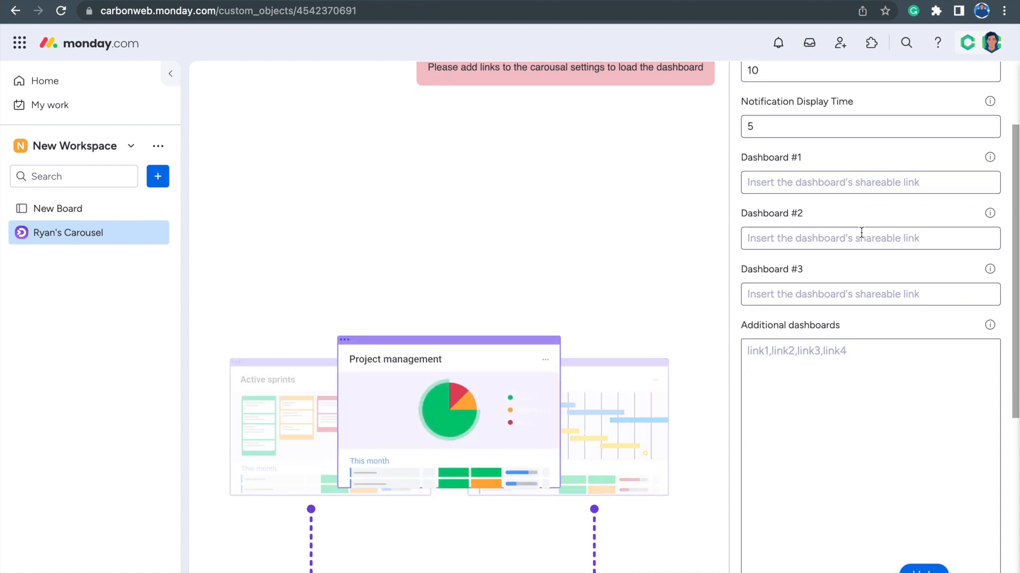
left_click(78, 207)
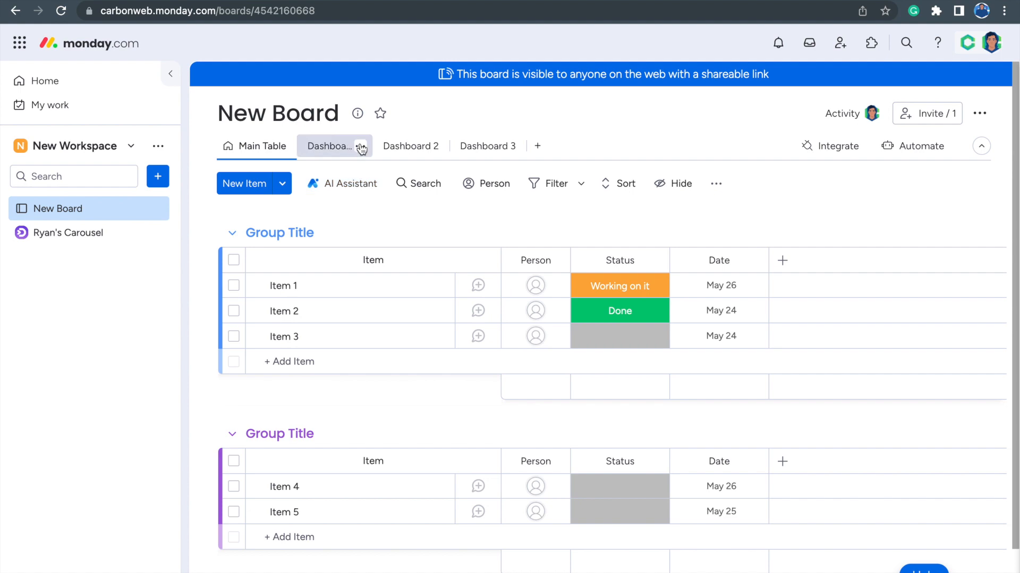
left_click(361, 149)
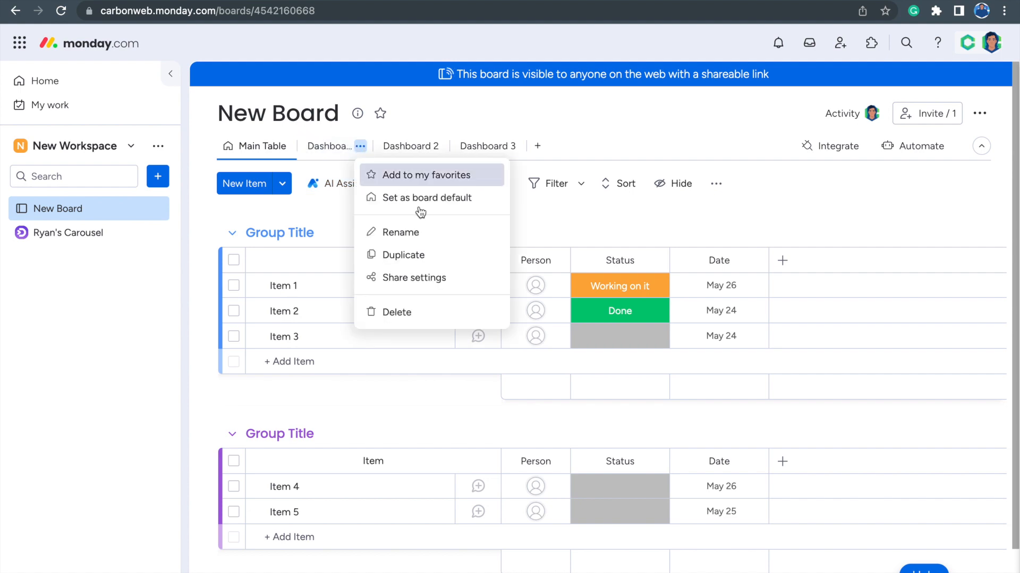
left_click(399, 279)
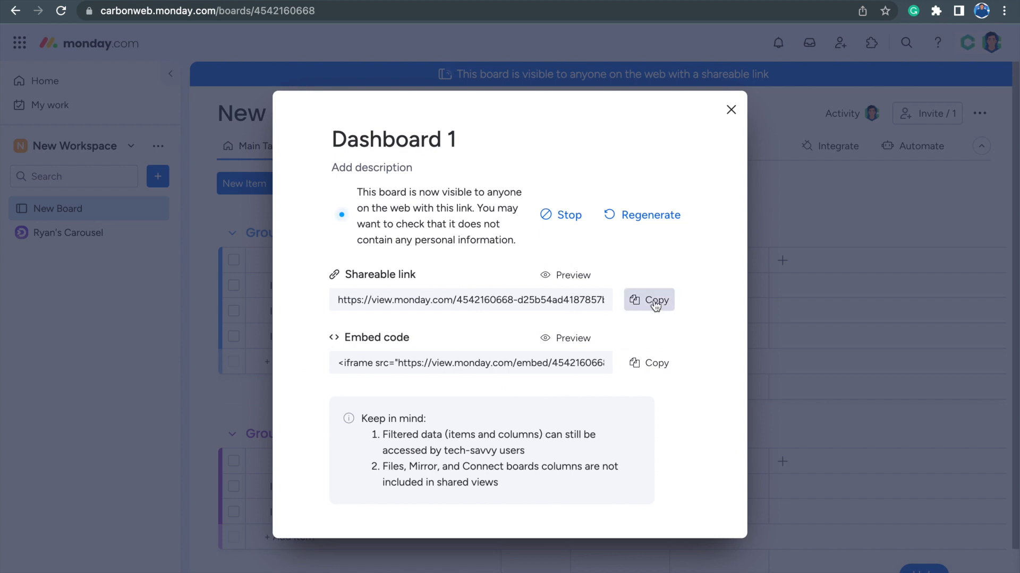
left_click(648, 301)
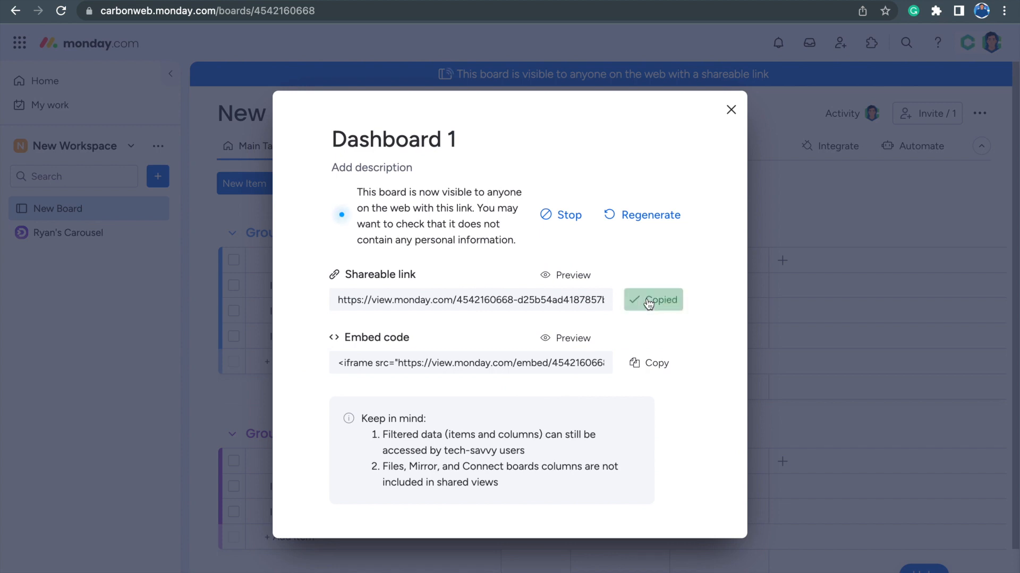
left_click(171, 242)
Paste the copied shareable link as Dashboard #1 in the carousel's view settings.
left_click(90, 239)
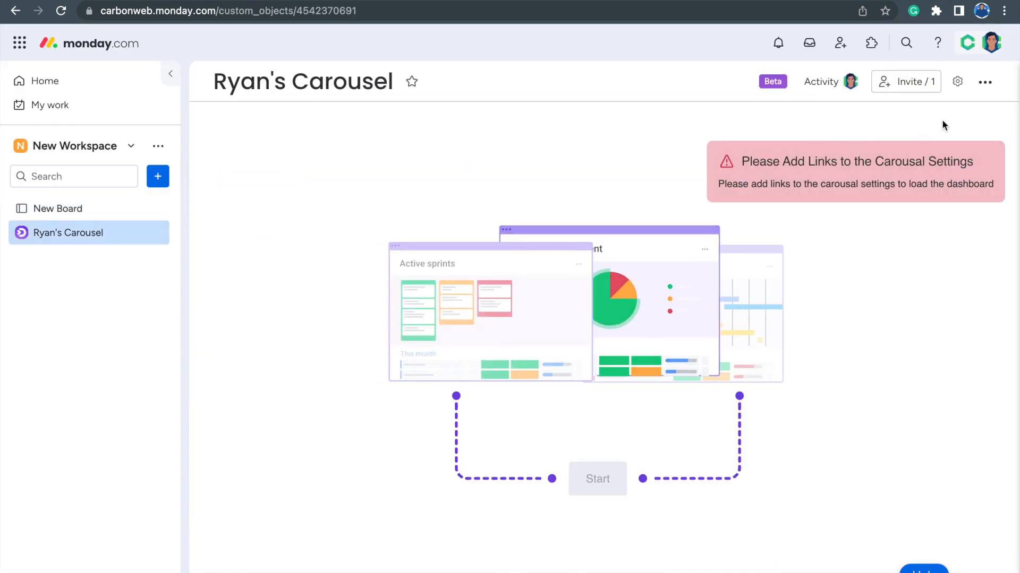
left_click(957, 81)
left_click(816, 298)
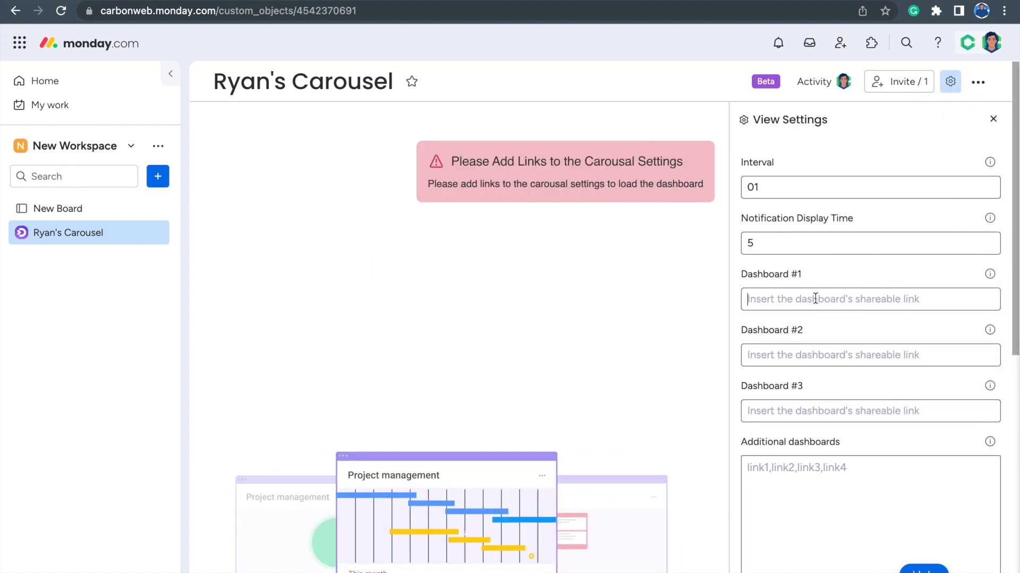
key("ctrl+v")
left_click(580, 313)
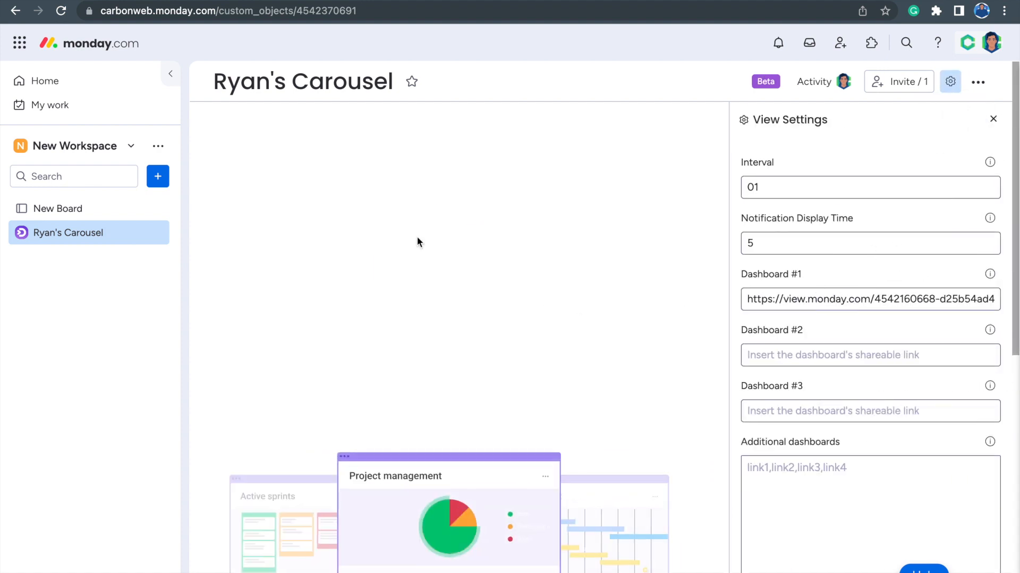
Copy the shareable link of the Dashboard 2 view from New Board.
left_click(72, 208)
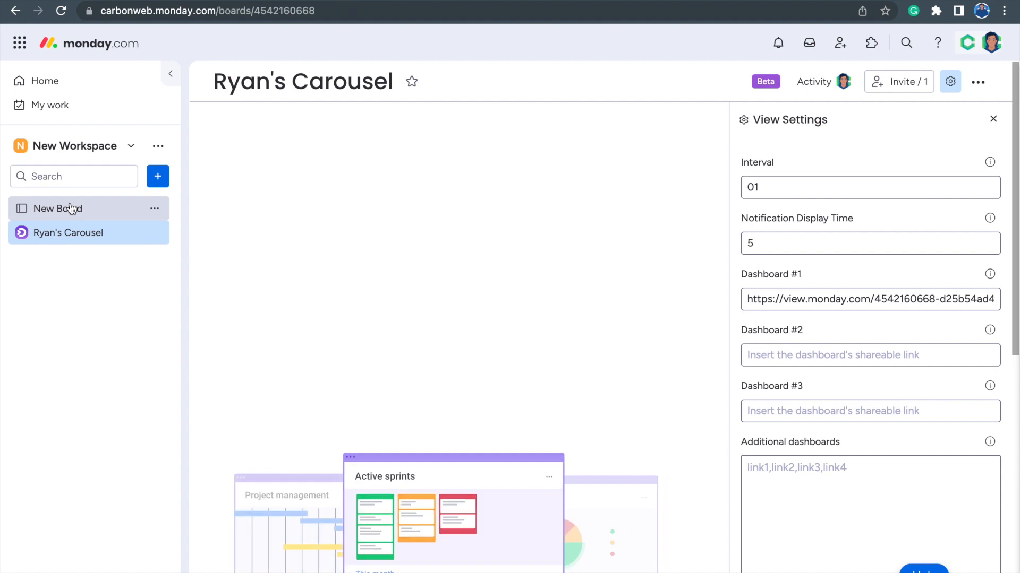
left_click(436, 146)
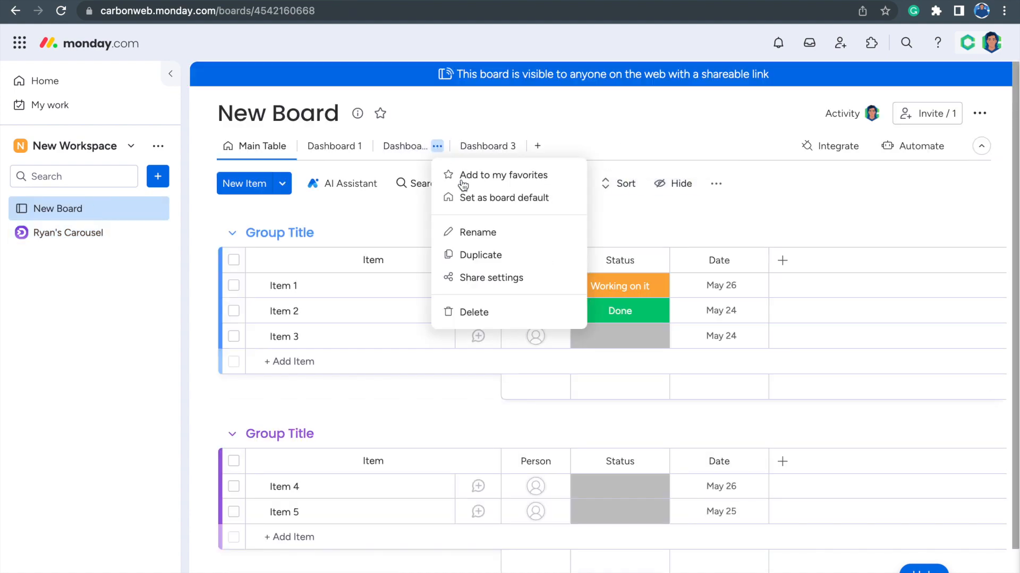
left_click(491, 277)
left_click(650, 300)
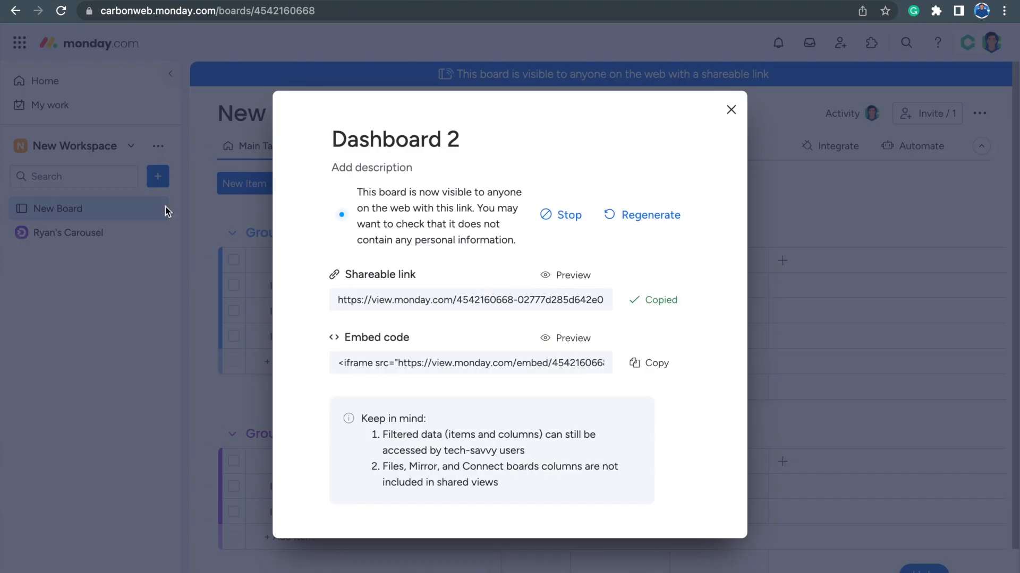
left_click(81, 306)
Paste the copied shareable link as Dashboard #2 in the carousel's view settings.
left_click(93, 236)
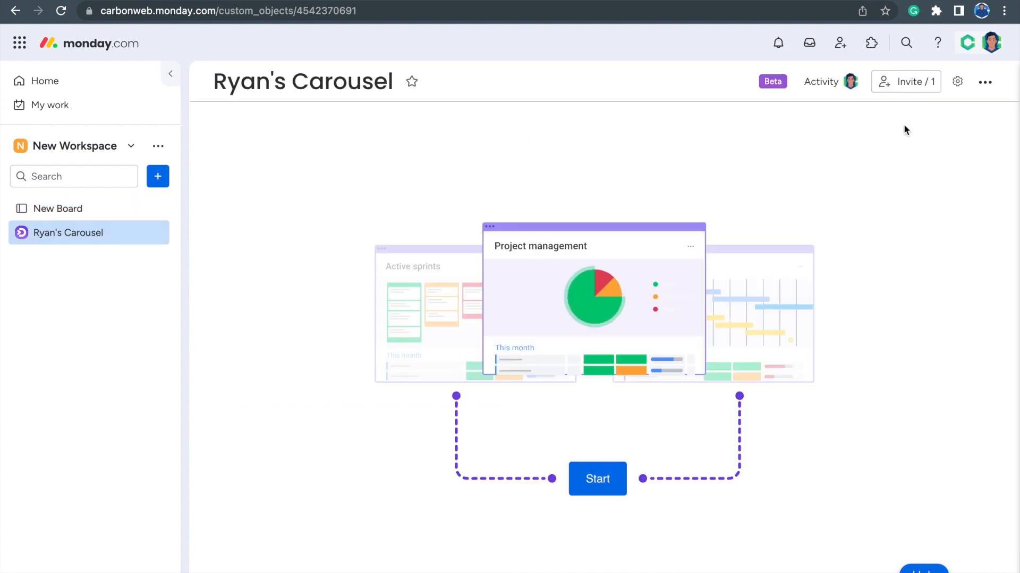
left_click(955, 85)
left_click(834, 348)
key("ctrl+v")
left_click(525, 332)
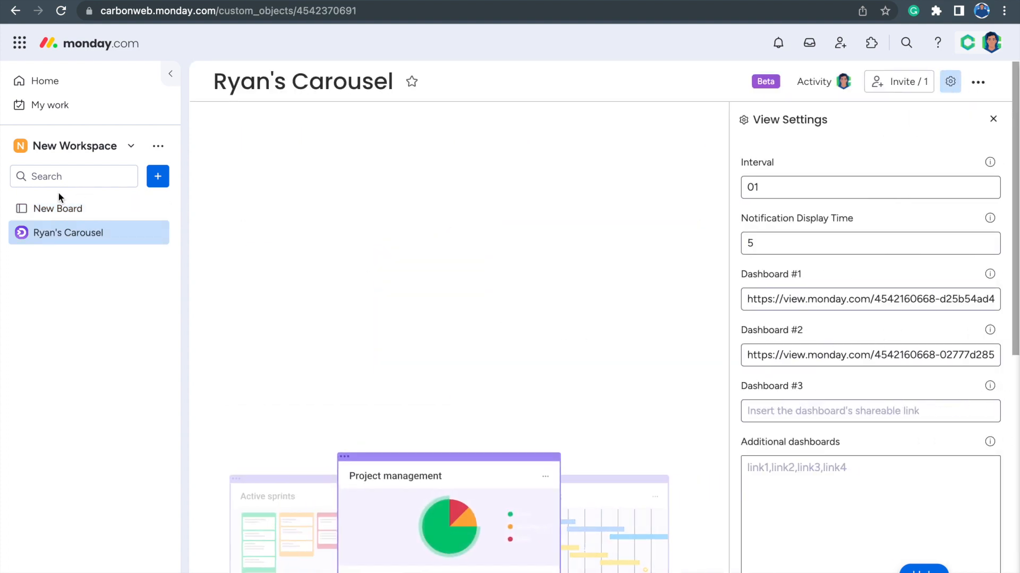
Copy the shareable link of the Dashboard 3 view from New Board.
left_click(94, 213)
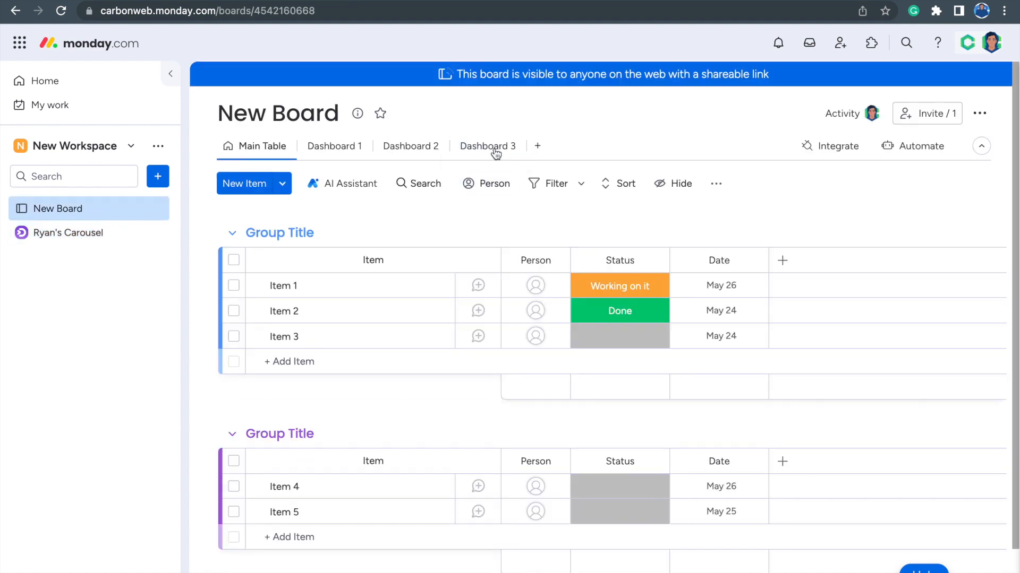
left_click(514, 146)
left_click(562, 278)
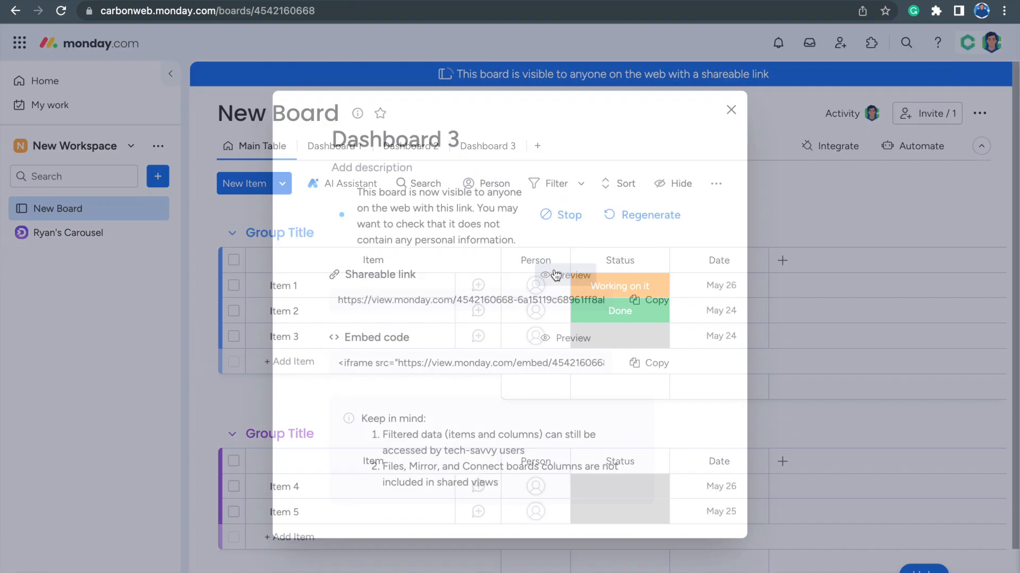
left_click(648, 301)
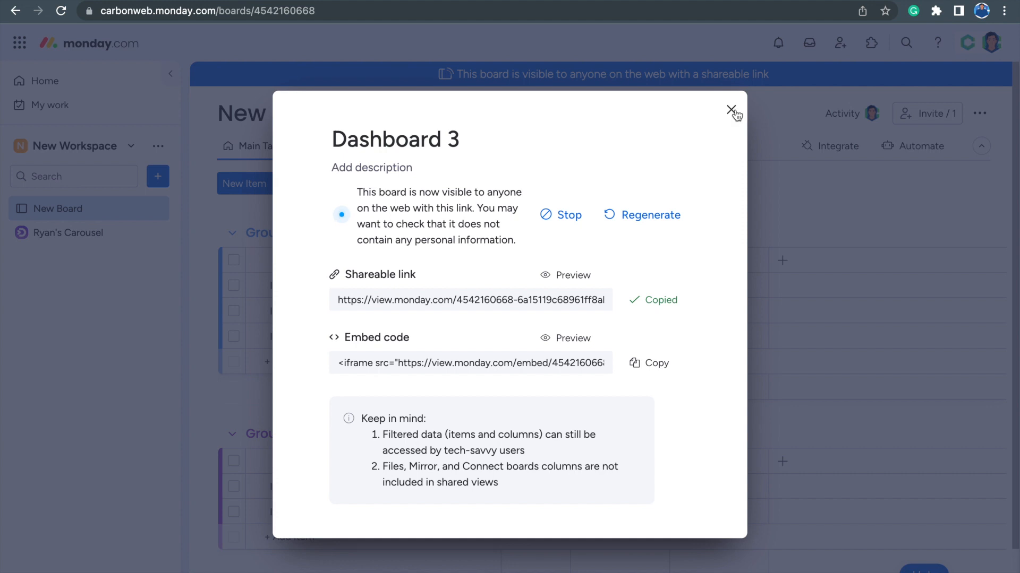
left_click(730, 110)
Paste the copied shareable link as Dashboard #3 in the carousel's view settings.
left_click(79, 232)
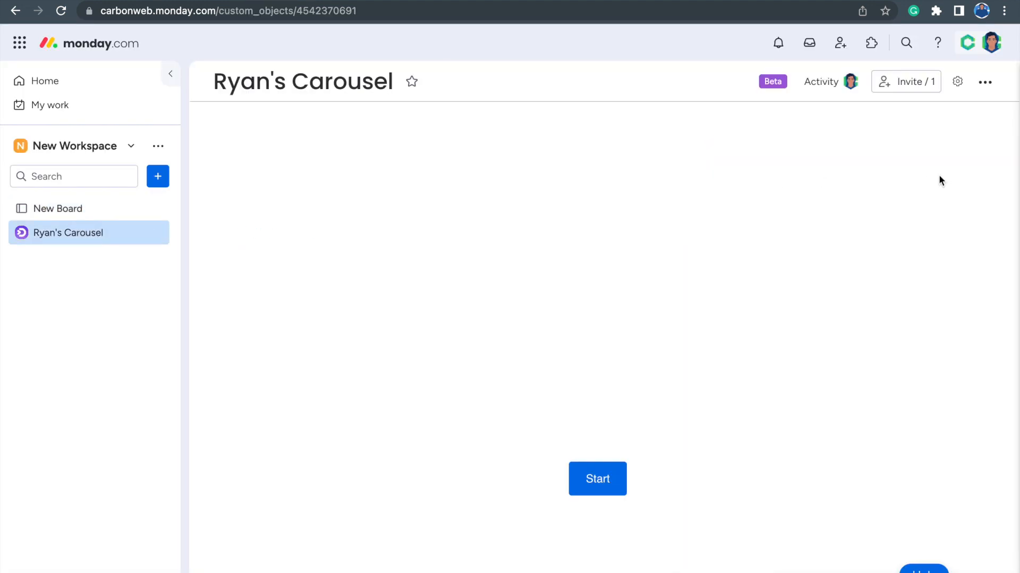
left_click(957, 81)
left_click(802, 417)
key("ctrl+v")
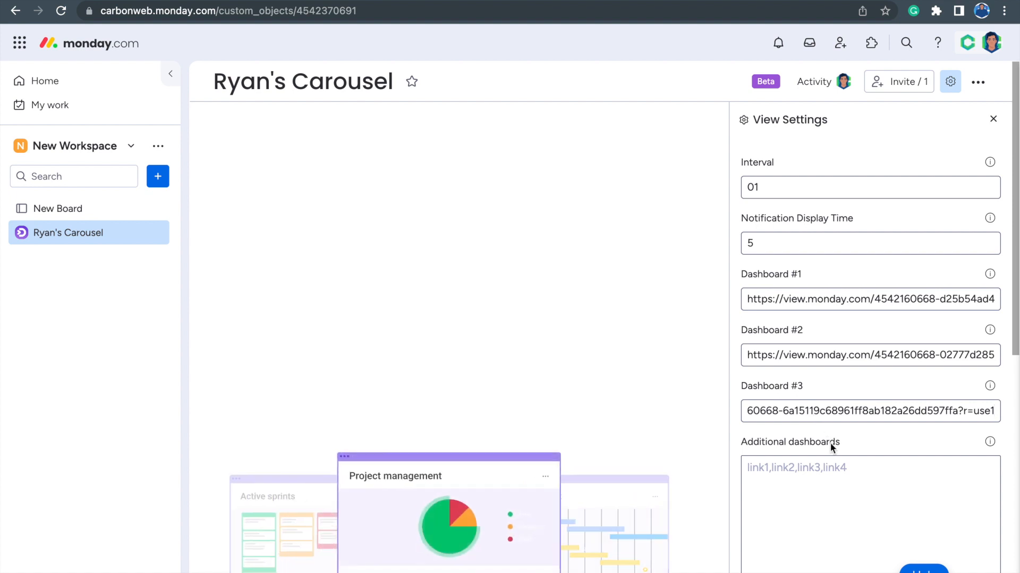
left_click(865, 438)
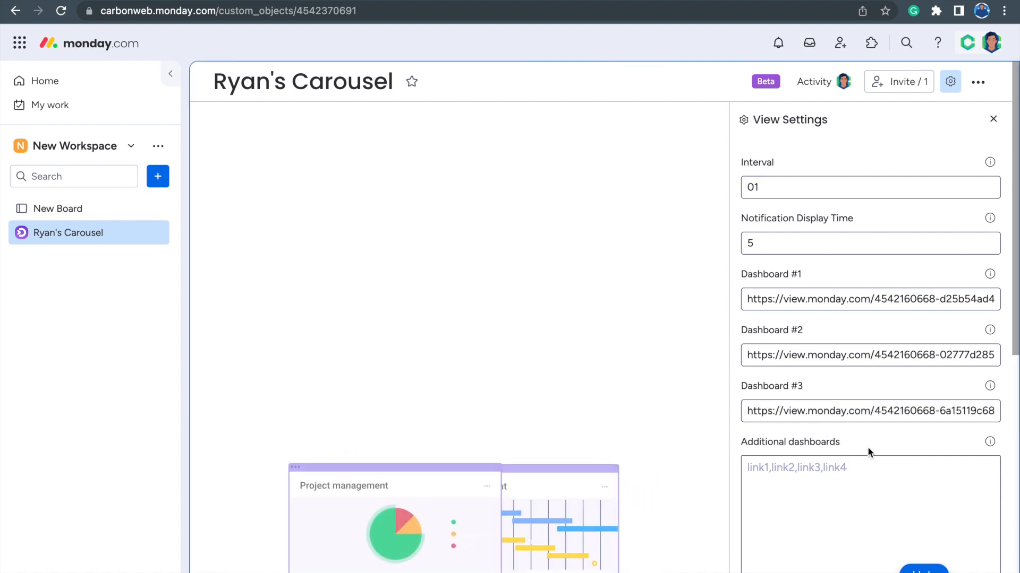
Enter the copied dashboard link twice, separated by a comma, under Additional dashboards, and clear the field again.
scroll(868, 342, "down", 2)
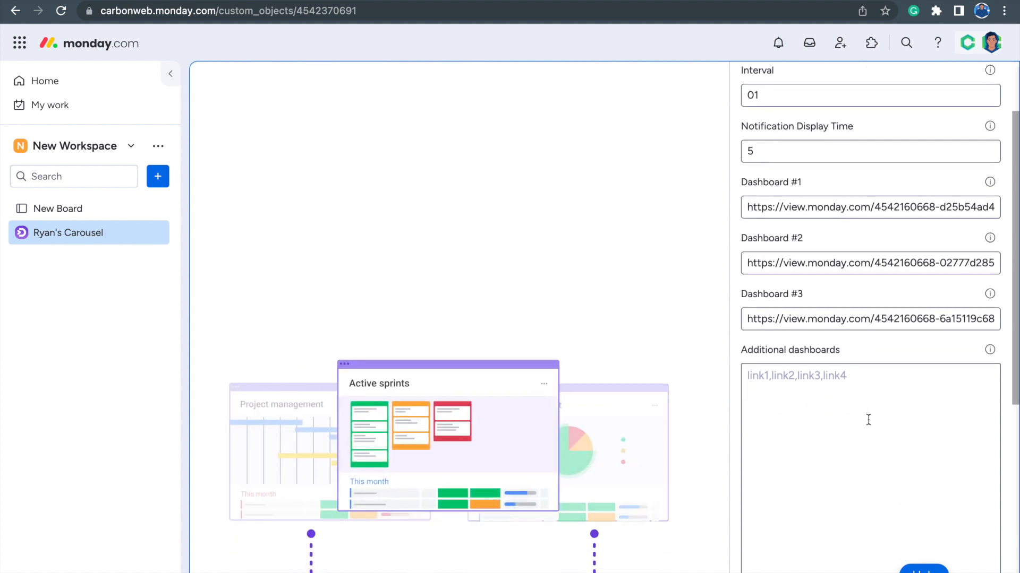
scroll(867, 382, "down", 2)
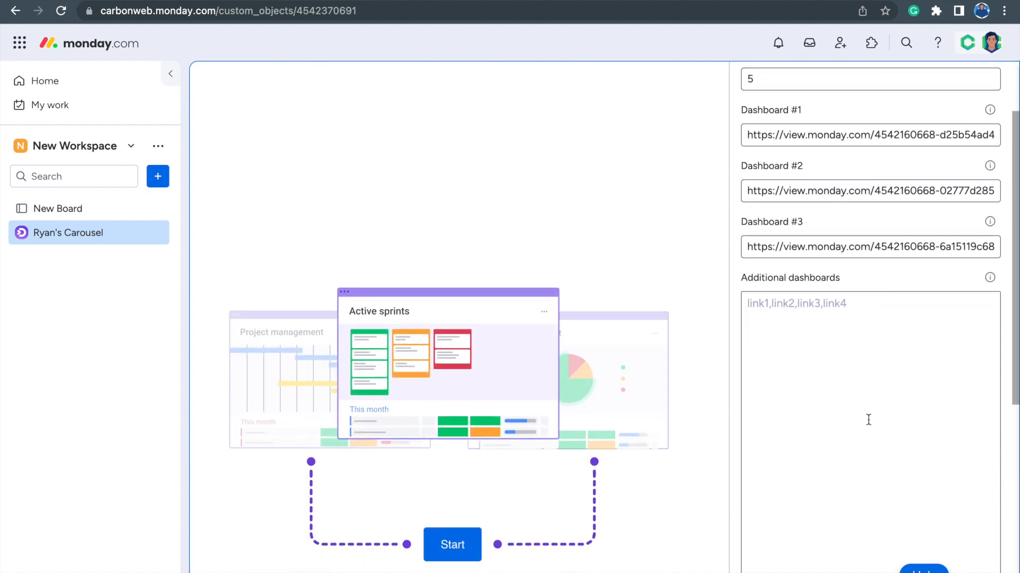
left_click(790, 313)
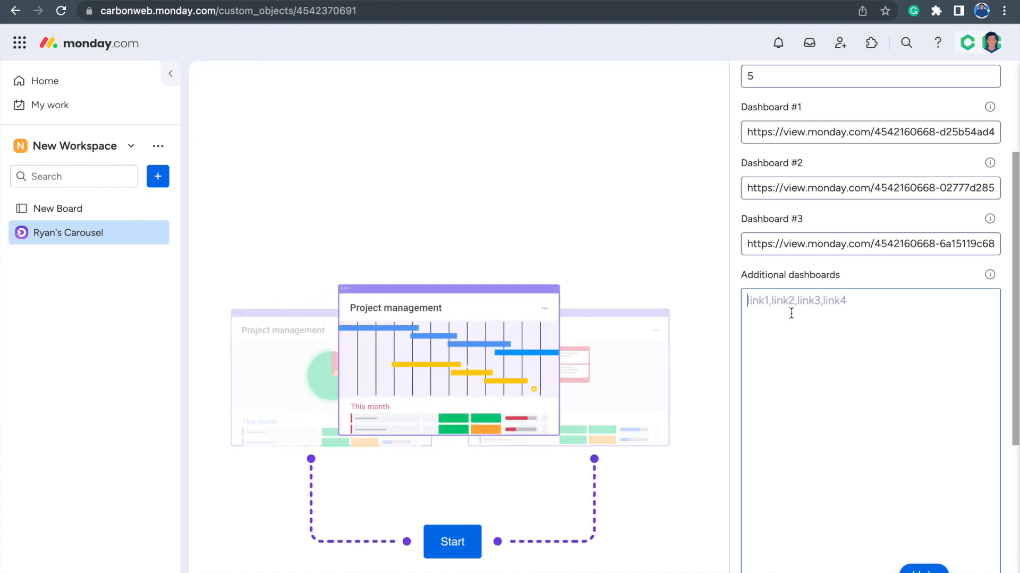
key("ctrl+v")
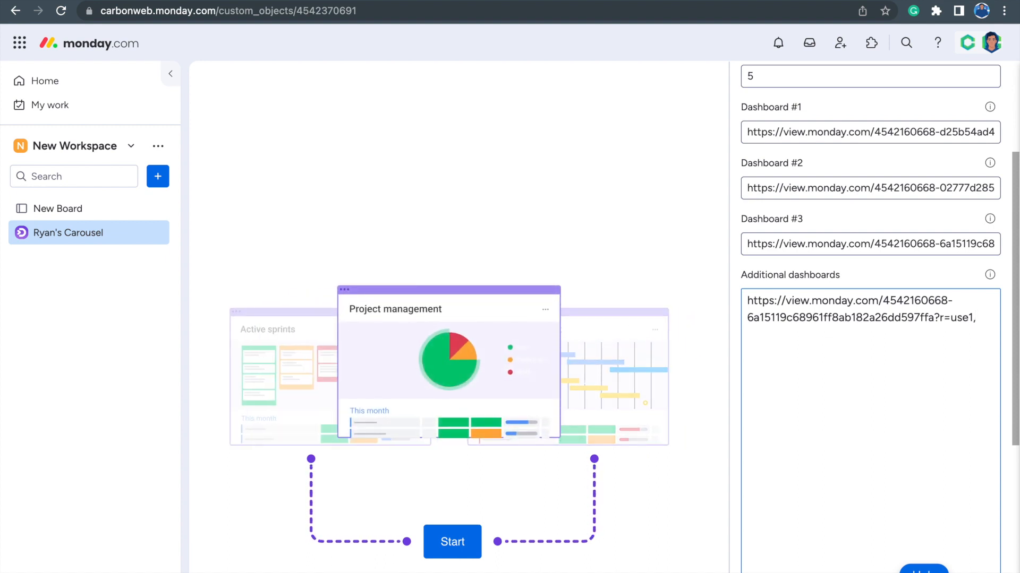
key("super+v")
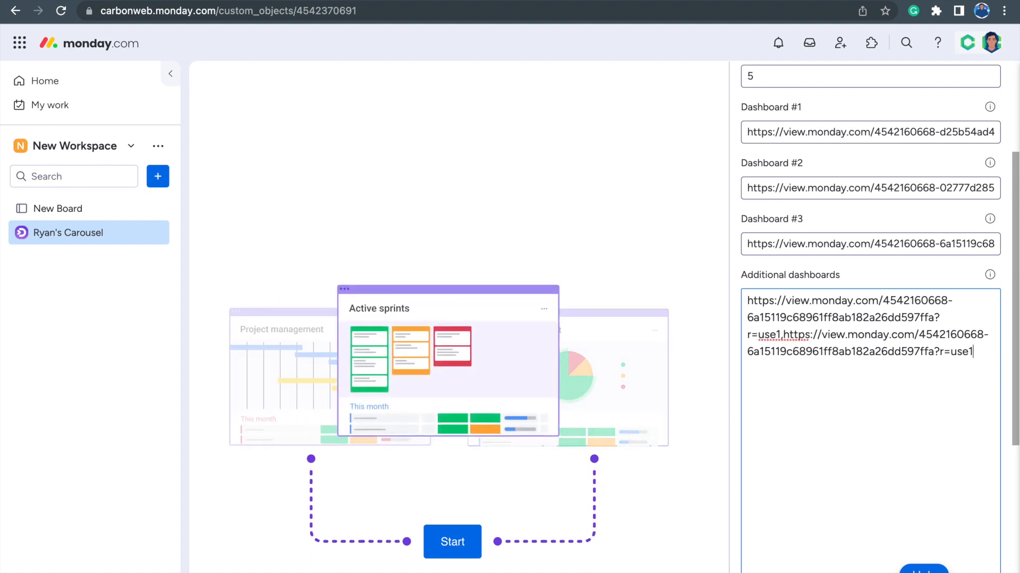
triple_click(851, 348)
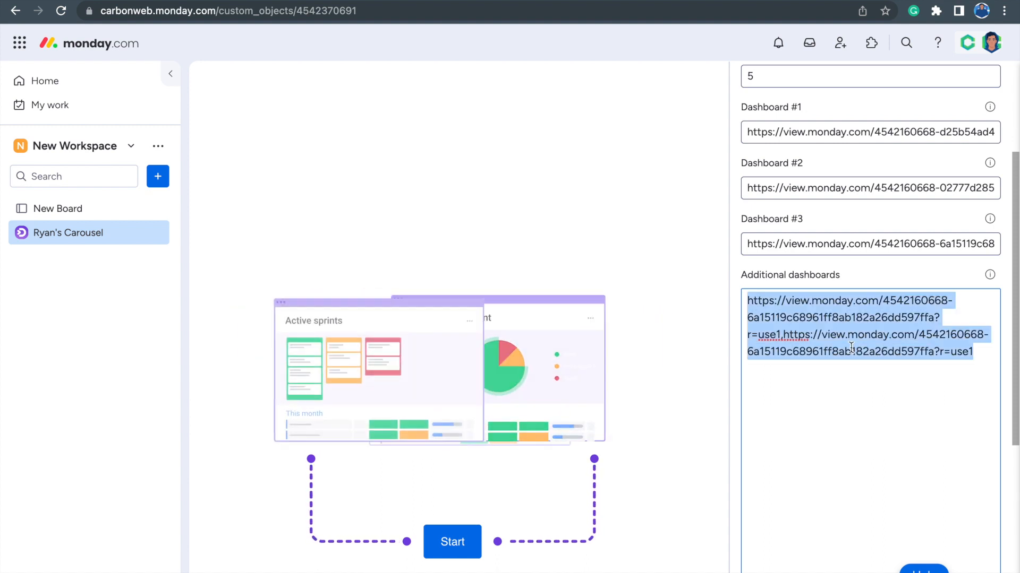
key("BackSpace")
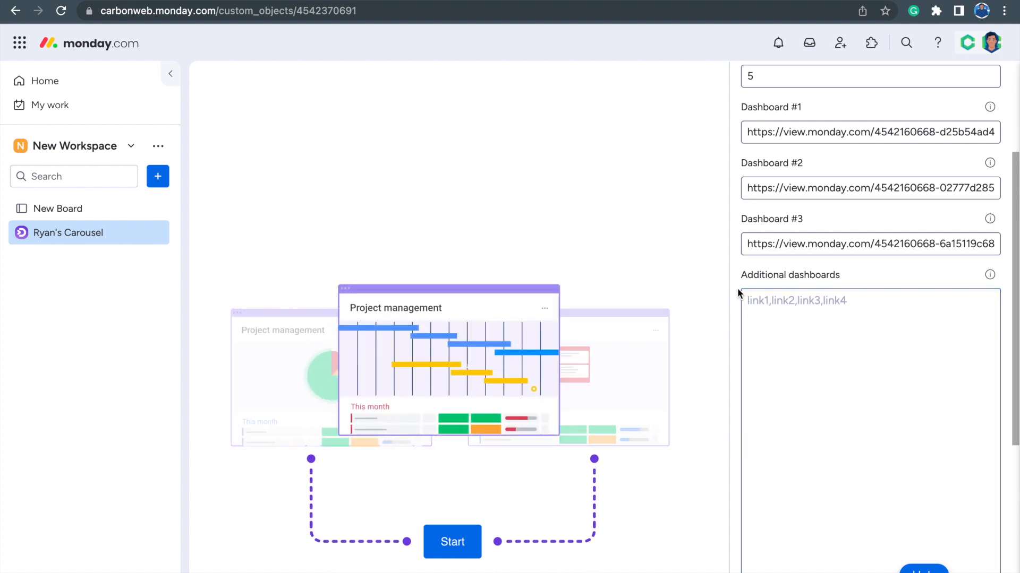
Set the carousel's interval to 10, close the view settings and start the carousel.
scroll(754, 351, "up", 3)
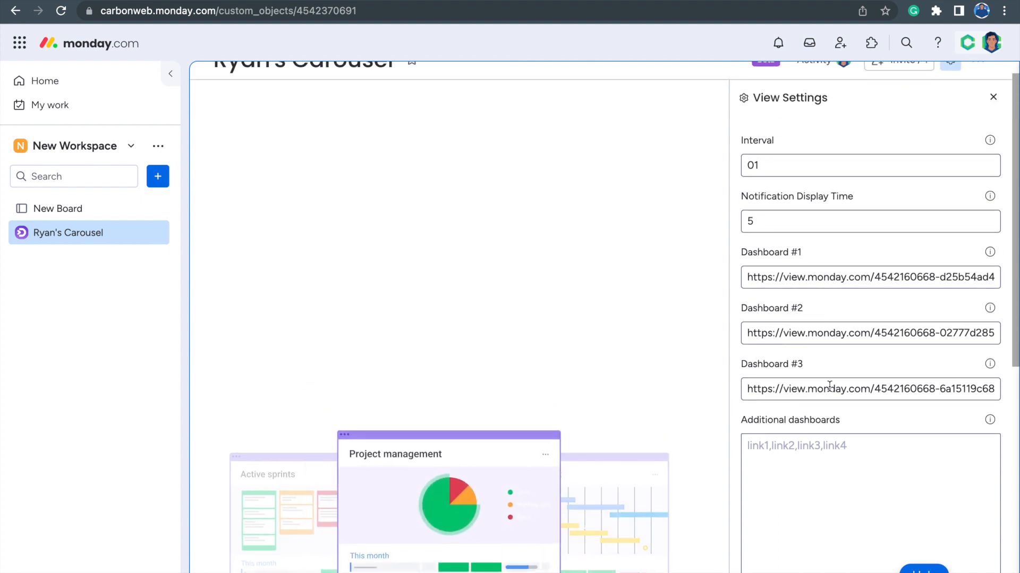
scroll(830, 385, "up", 1)
left_click(771, 187)
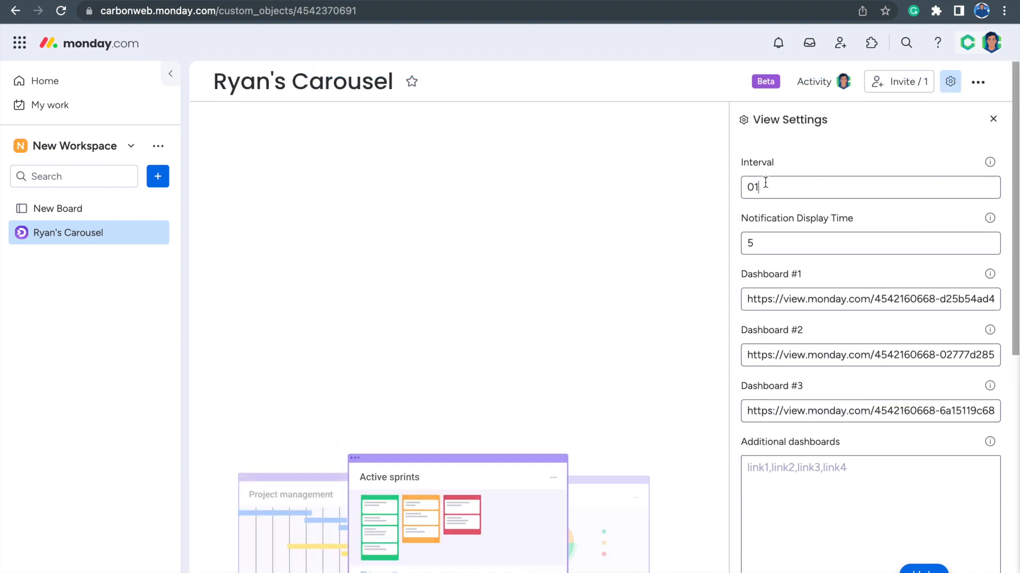
key("BackSpace")
type("0")
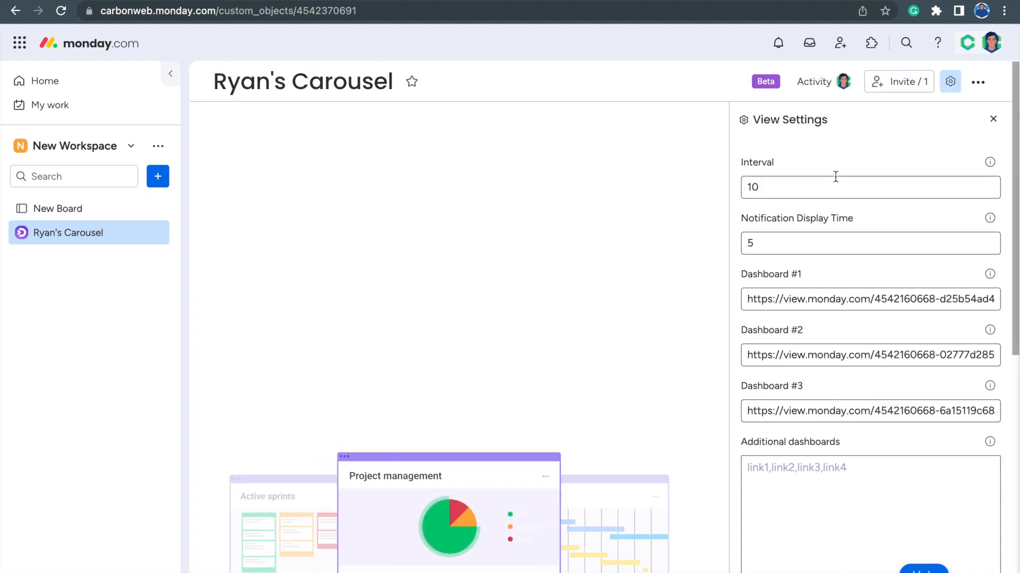
scroll(903, 201, "down", 1)
scroll(933, 188, "up", 1)
left_click(949, 94)
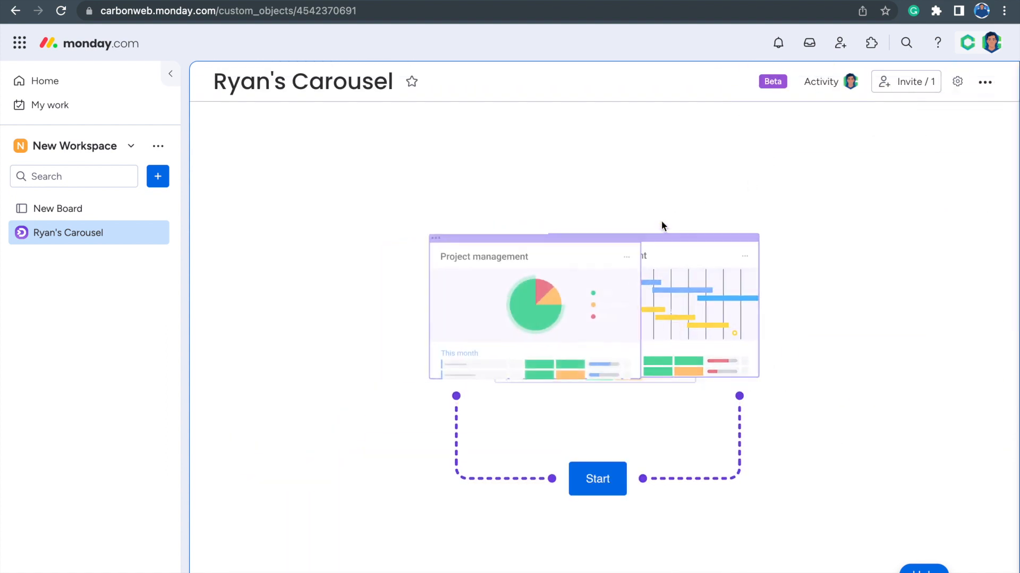
left_click(601, 492)
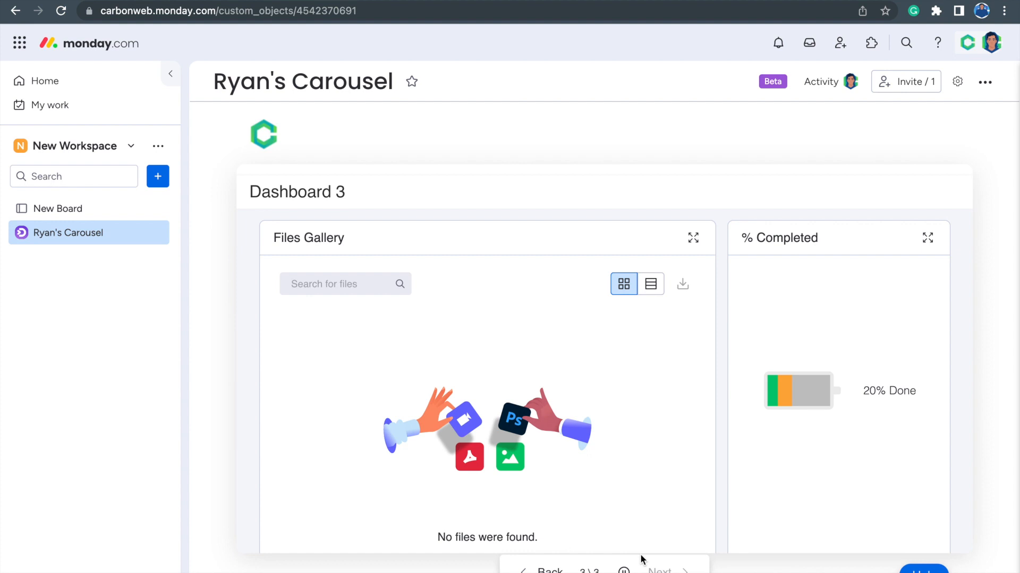
Search New Board's Integrations Center for "Dashboards" and open the DashBoards Audible Alerts integration.
left_click(93, 216)
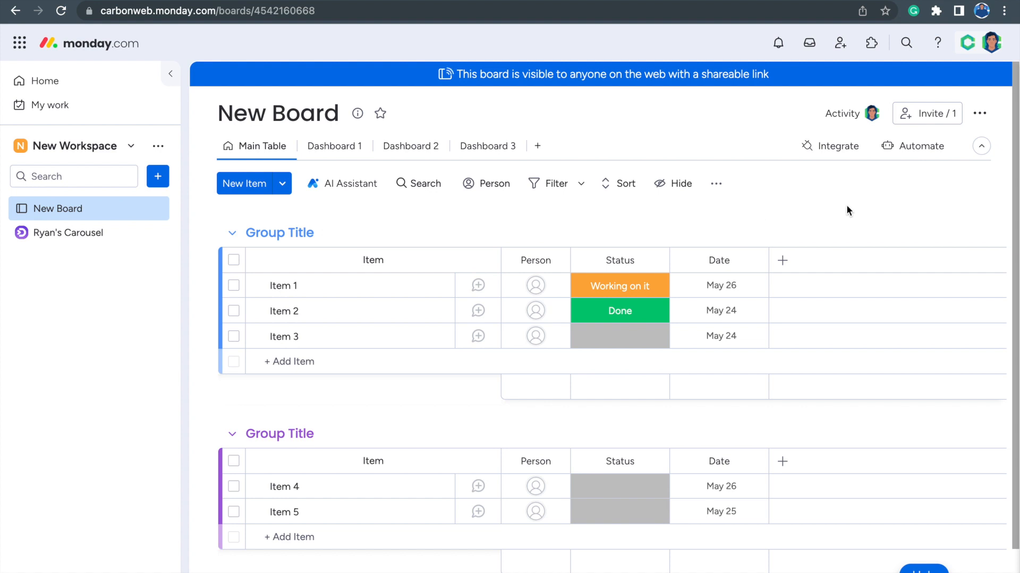
left_click(832, 149)
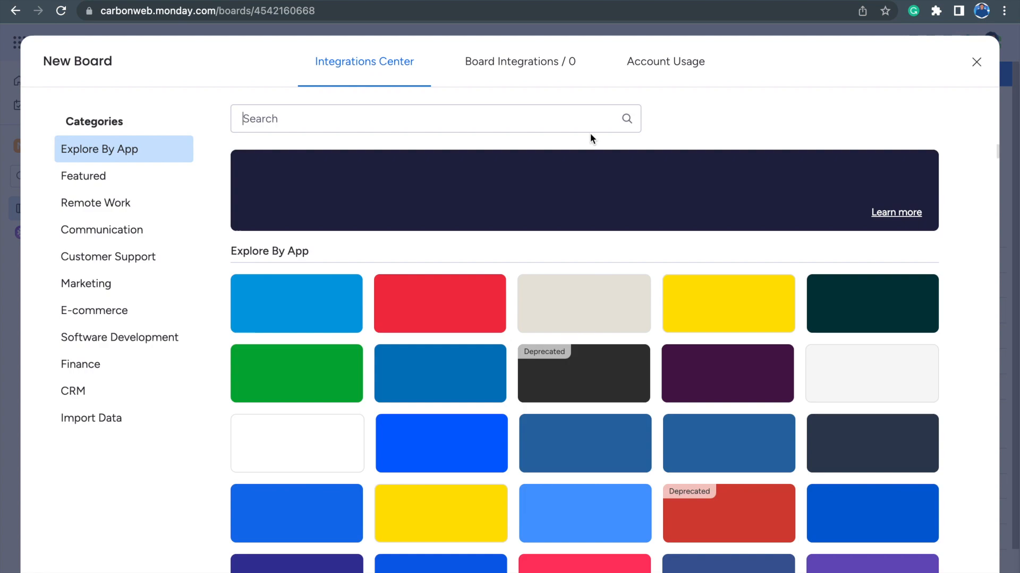
type("Dashb")
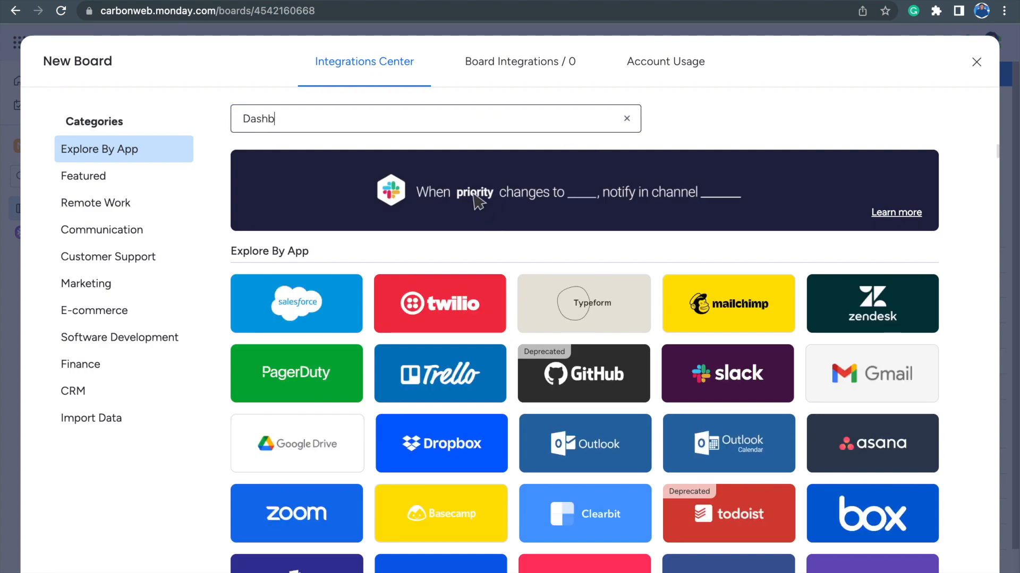
type("oards")
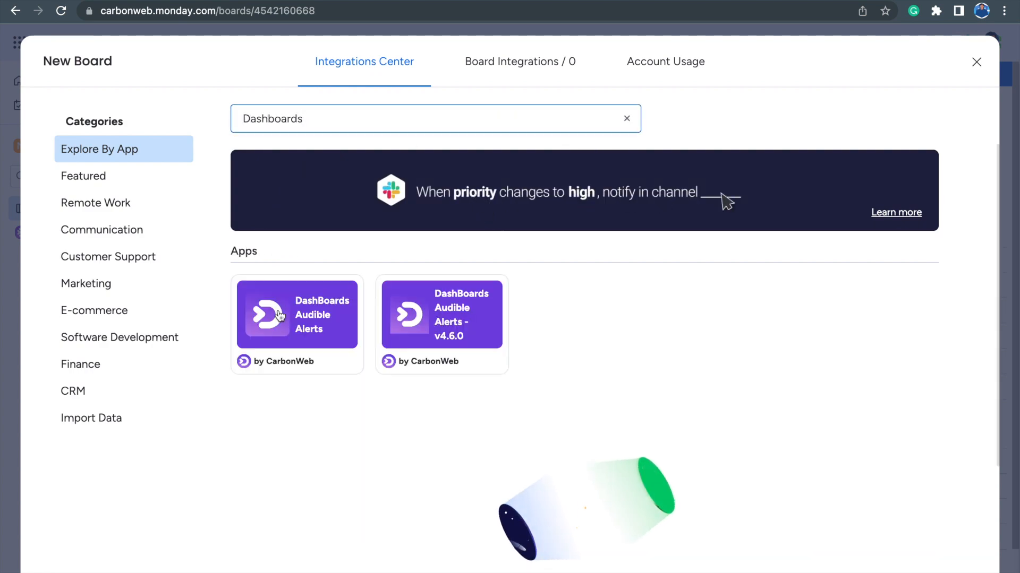
left_click(282, 326)
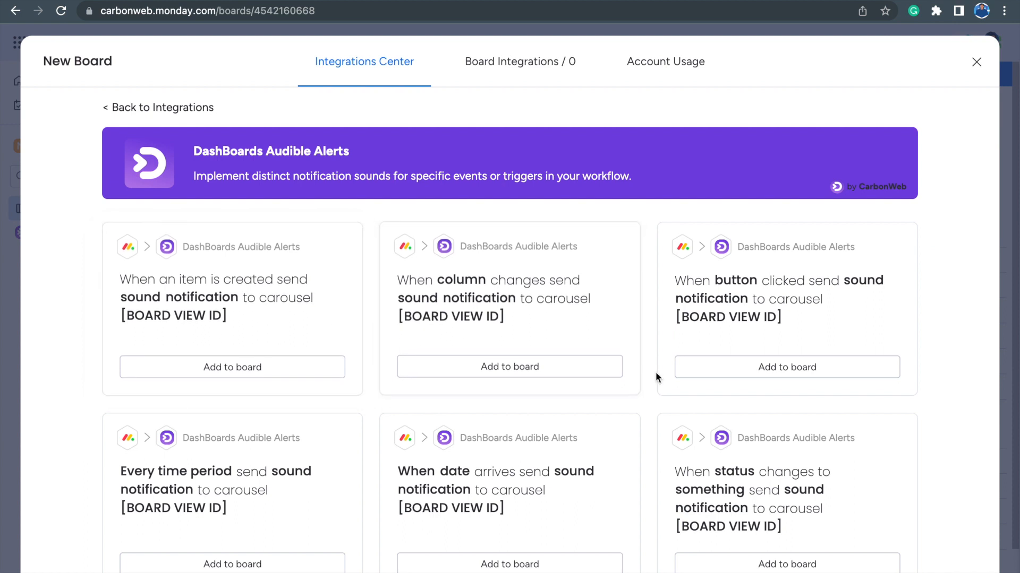
Choose the recipe that sends a sound notification when a status changes to something, and authorize DashBoards for the account.
scroll(656, 375, "down", 1)
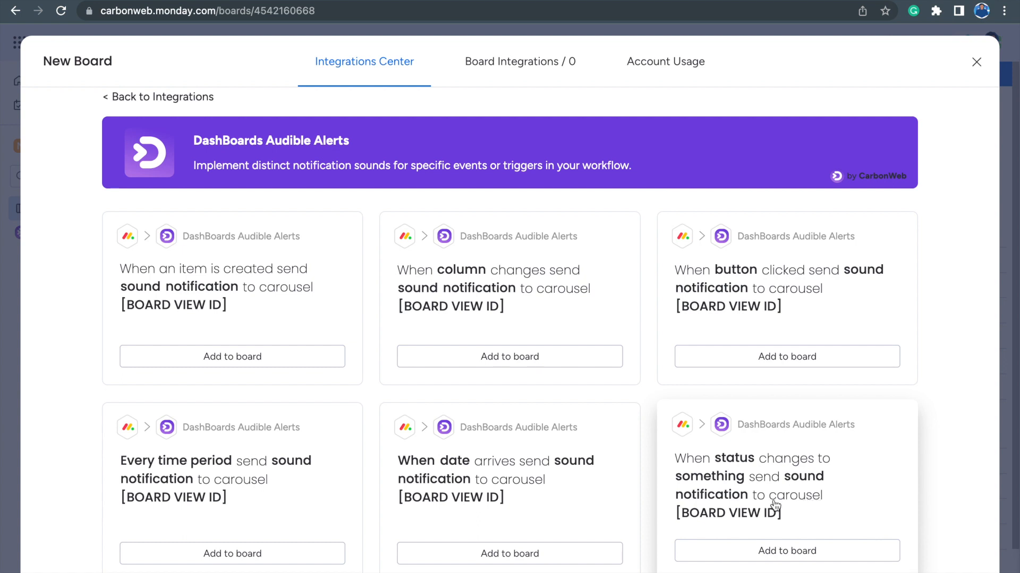
left_click(780, 556)
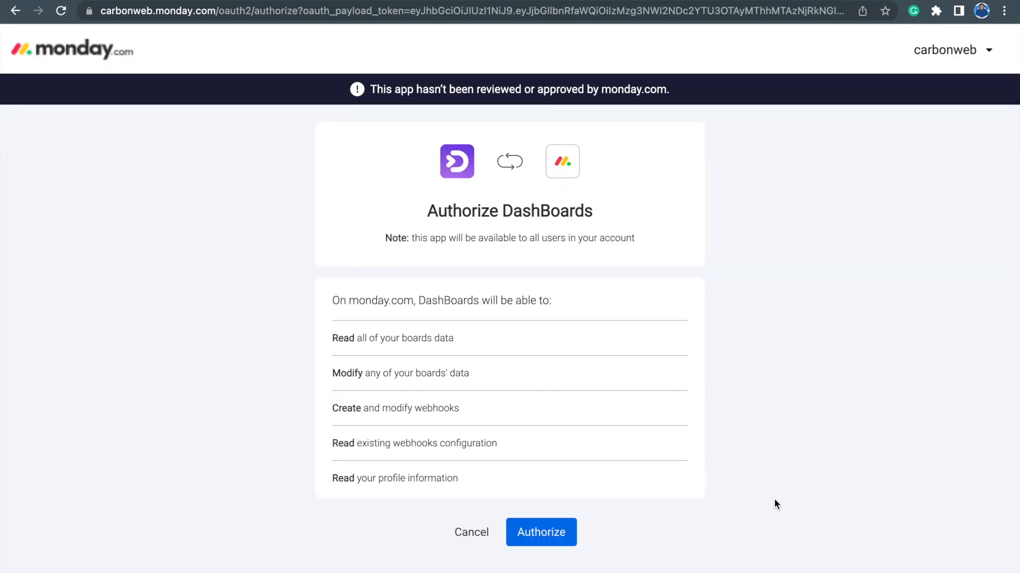
left_click(551, 534)
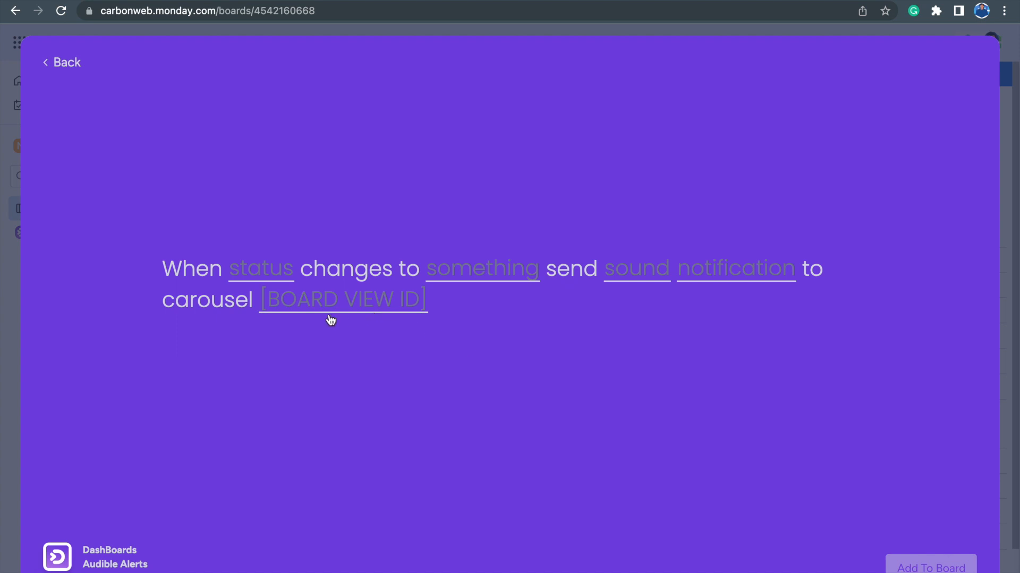
Set the recipe's trigger to the Status column changing to Done.
left_click(266, 274)
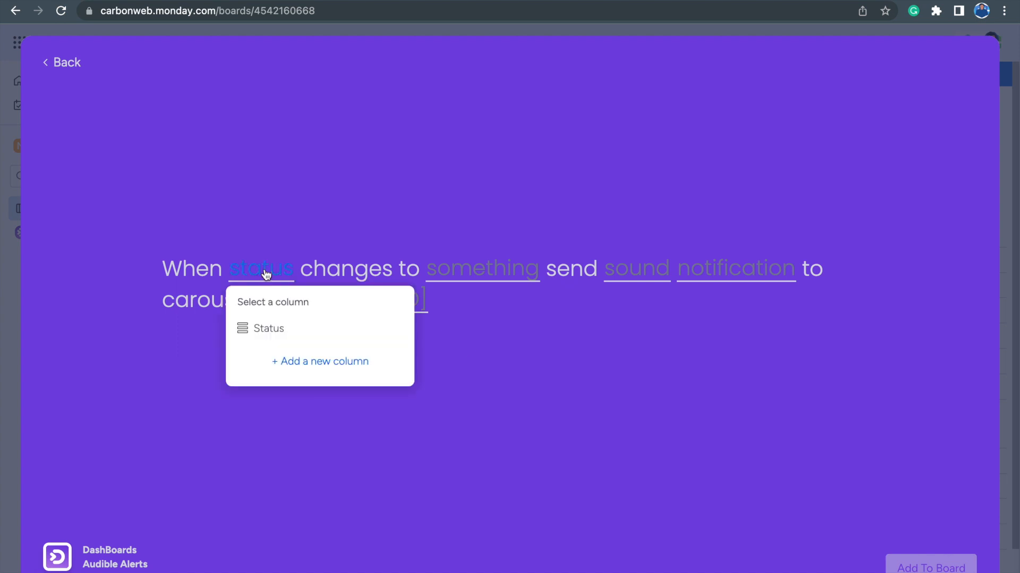
left_click(296, 330)
left_click(486, 280)
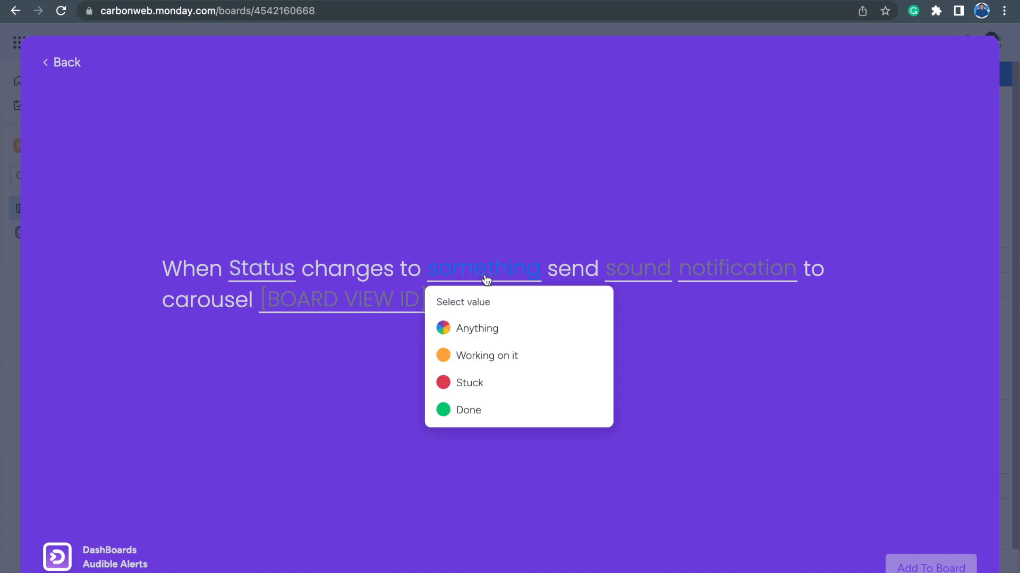
left_click(475, 411)
Choose the Party Horn sound for the alert and enter "Task has been Completed" as the notification text.
left_click(573, 277)
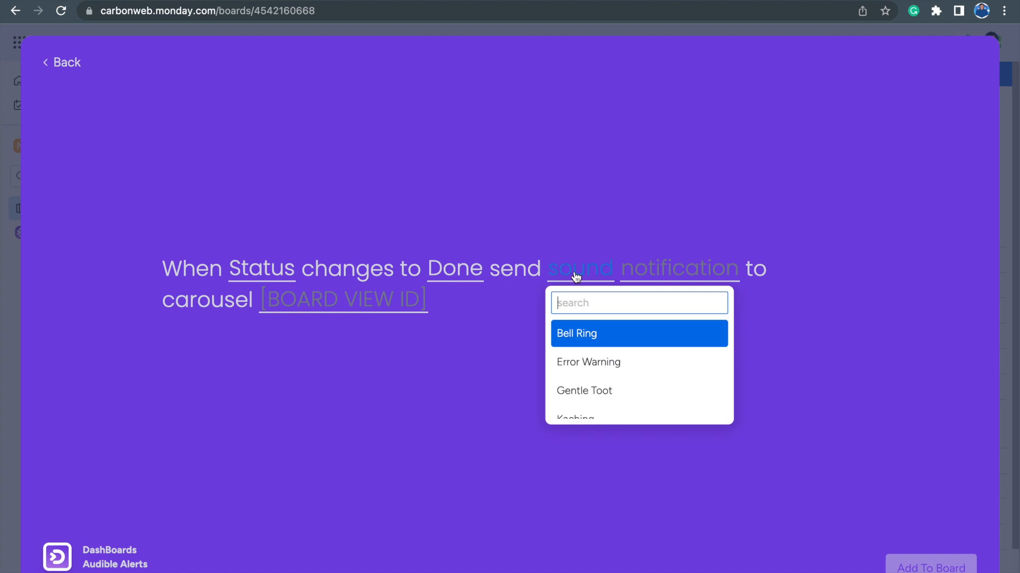
scroll(610, 370, "down", 1)
scroll(610, 370, "down", 1)
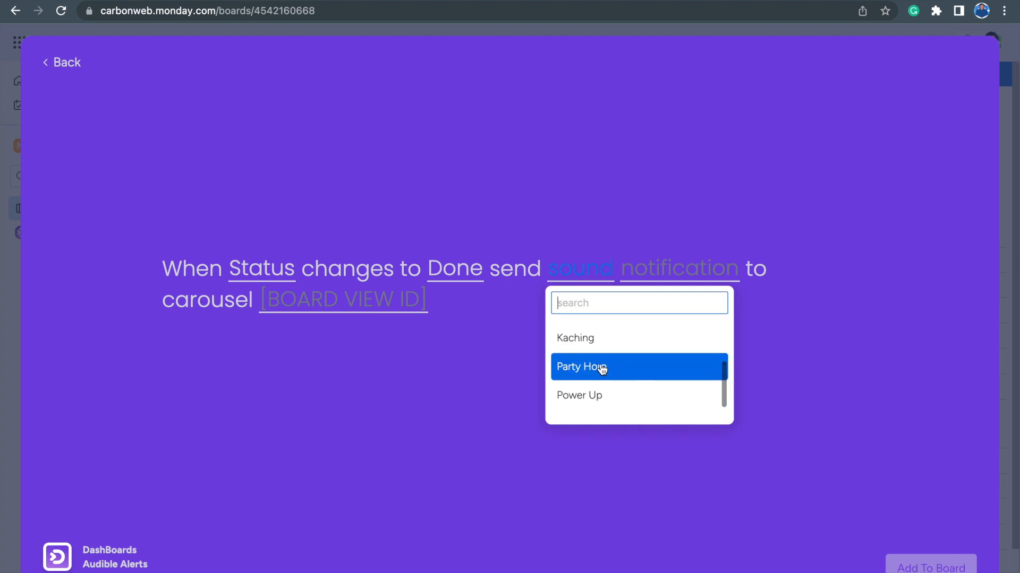
left_click(600, 365)
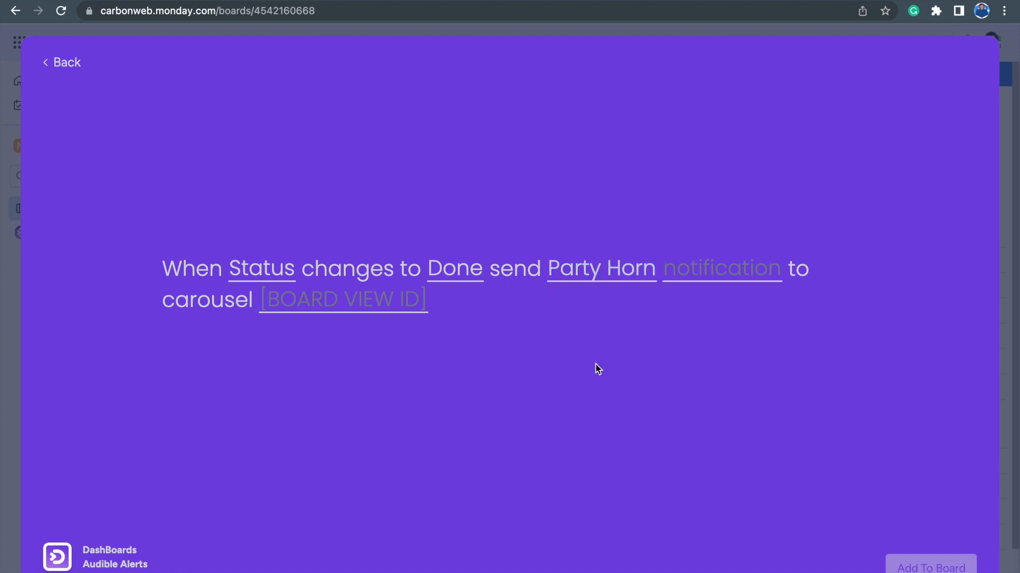
left_click(728, 273)
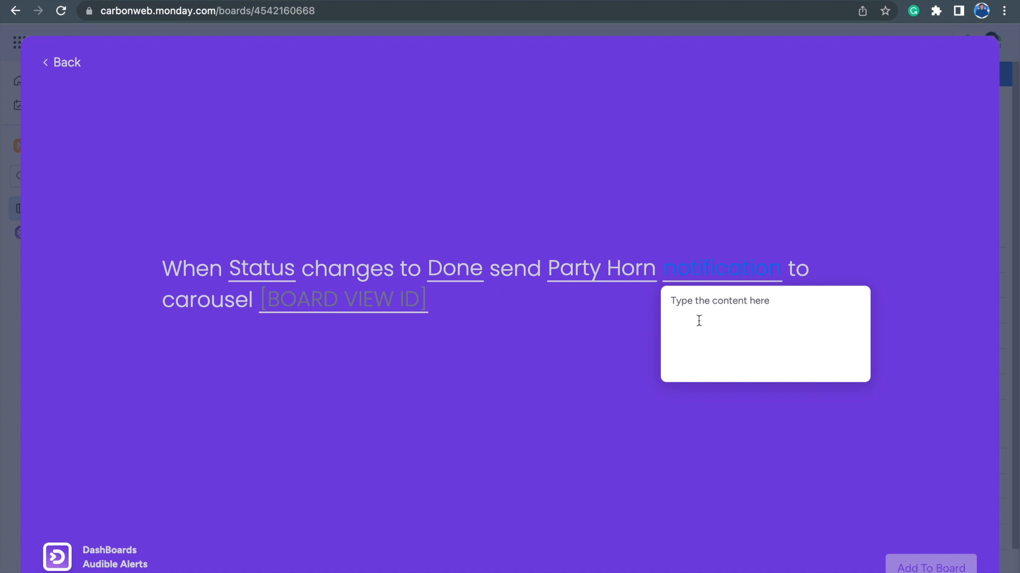
type("Task has been Completed")
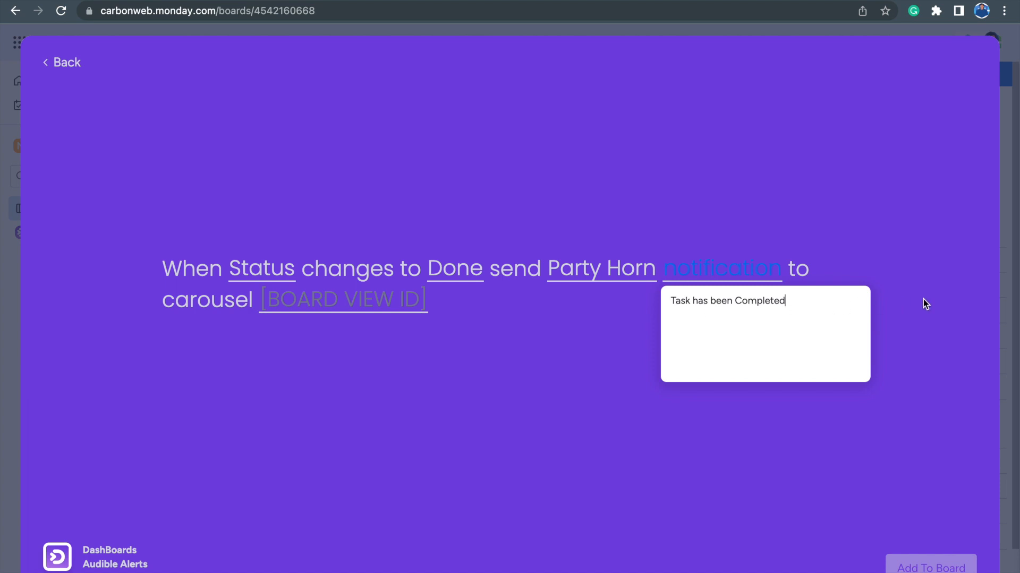
left_click(923, 300)
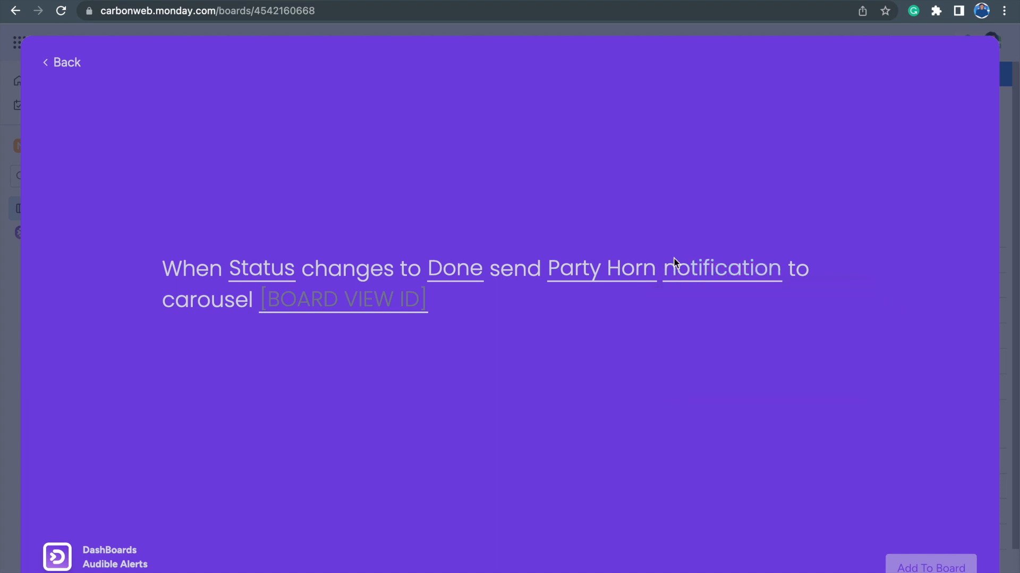
Leave the recipe at its board view ID field and copy the carousel's ID from its web address.
left_click(330, 300)
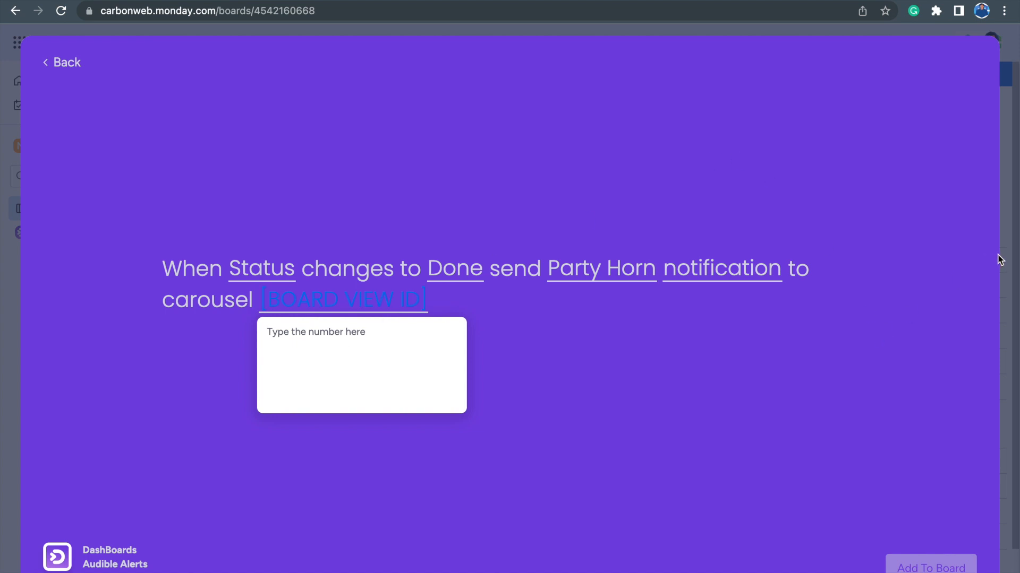
key("Escape")
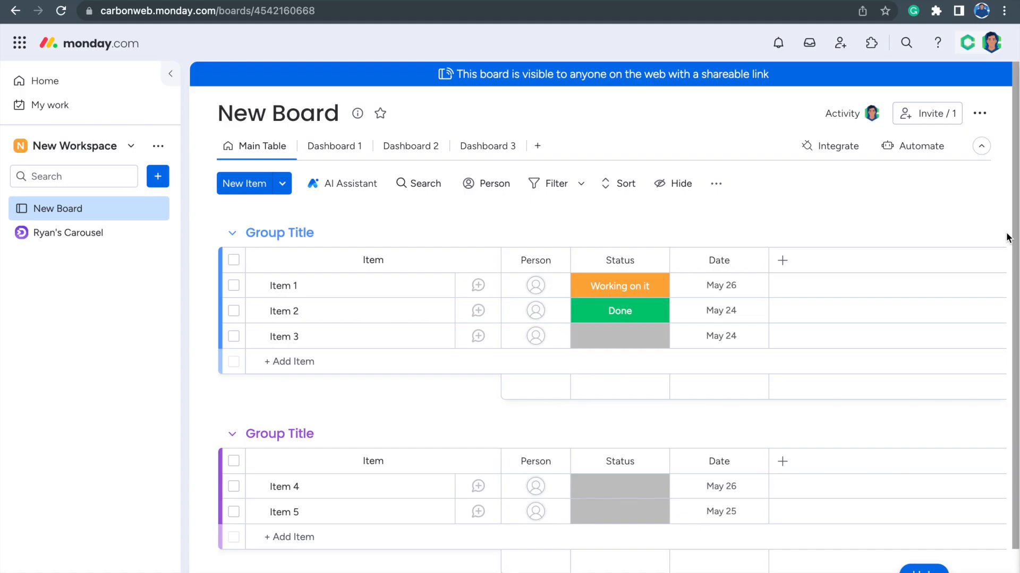
left_click(82, 236)
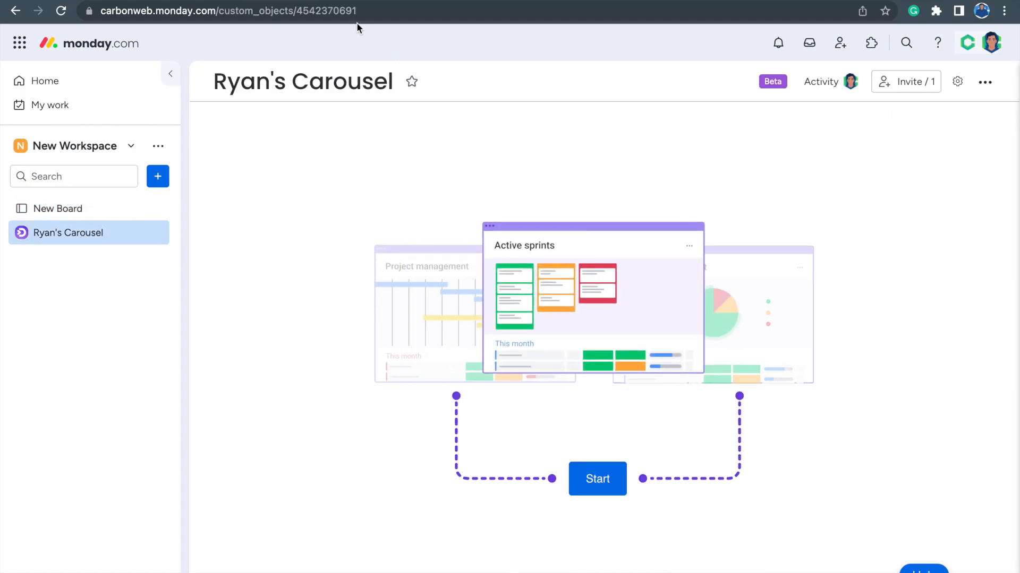
left_click(335, 12)
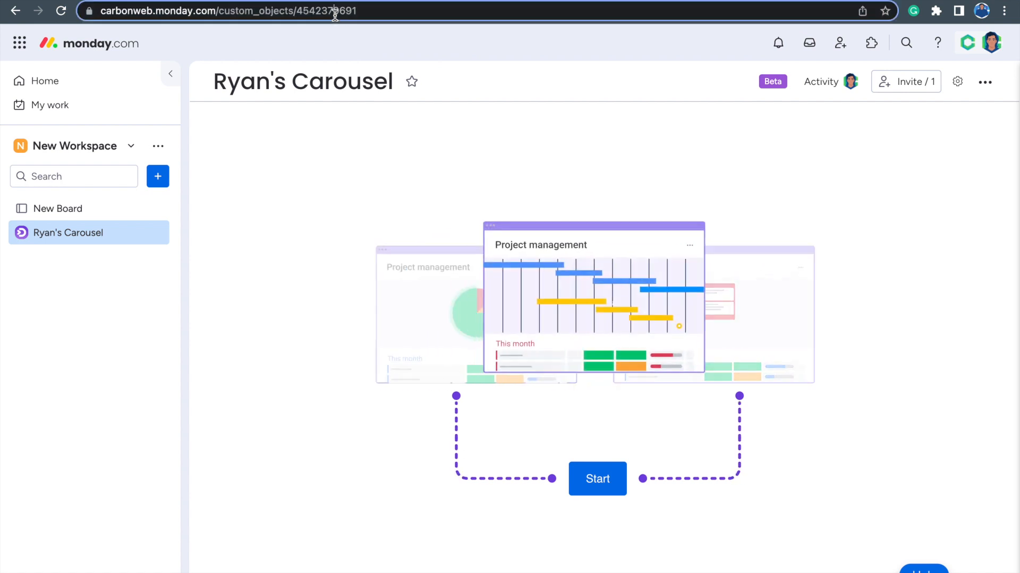
double_click(372, 11)
key("super+c")
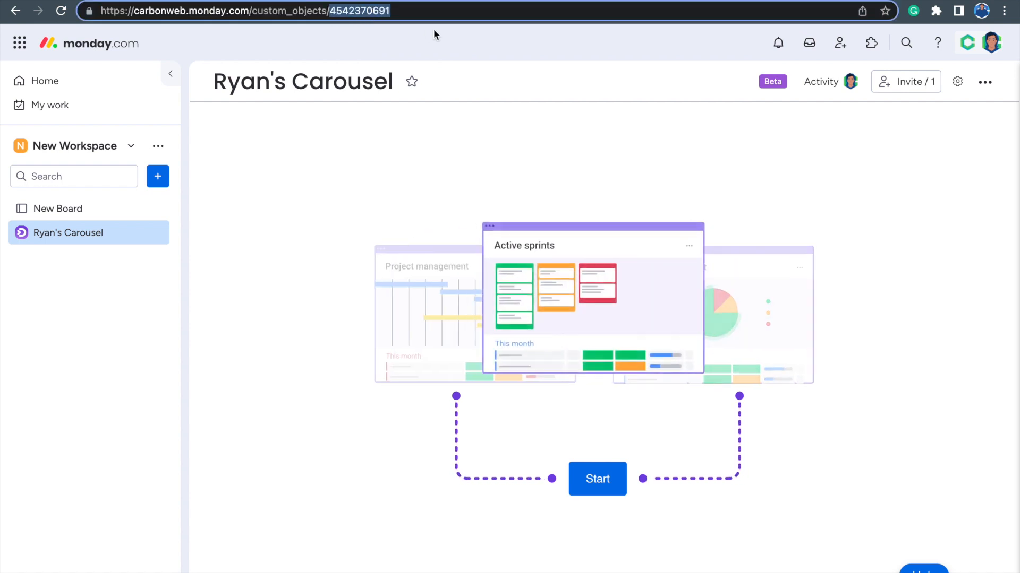
Return to New Board, find the DashBoards Audible Alerts integration, select its sound notification recipe and authorize DashBoards for the account.
left_click(69, 209)
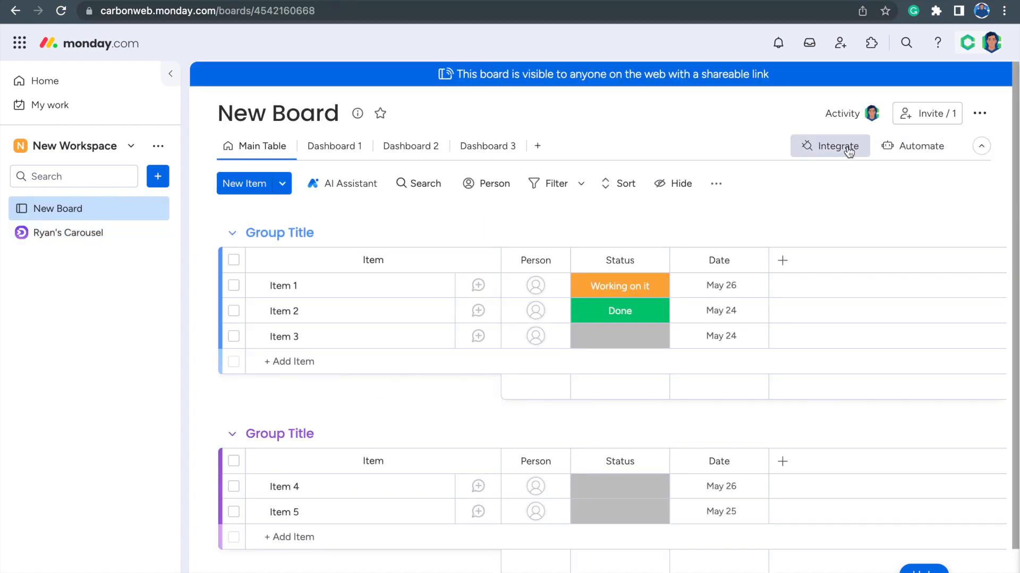
left_click(829, 146)
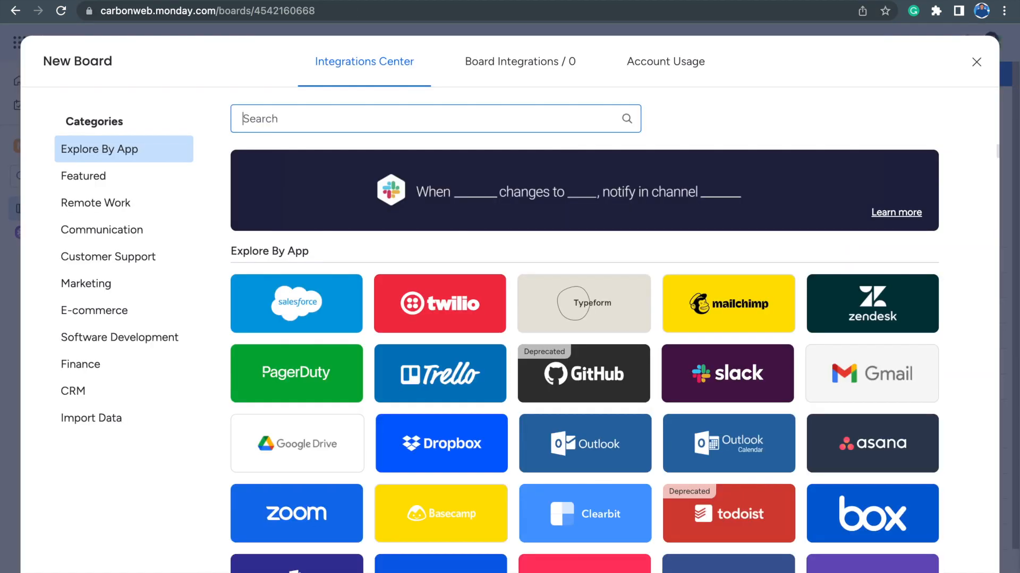
type("dash")
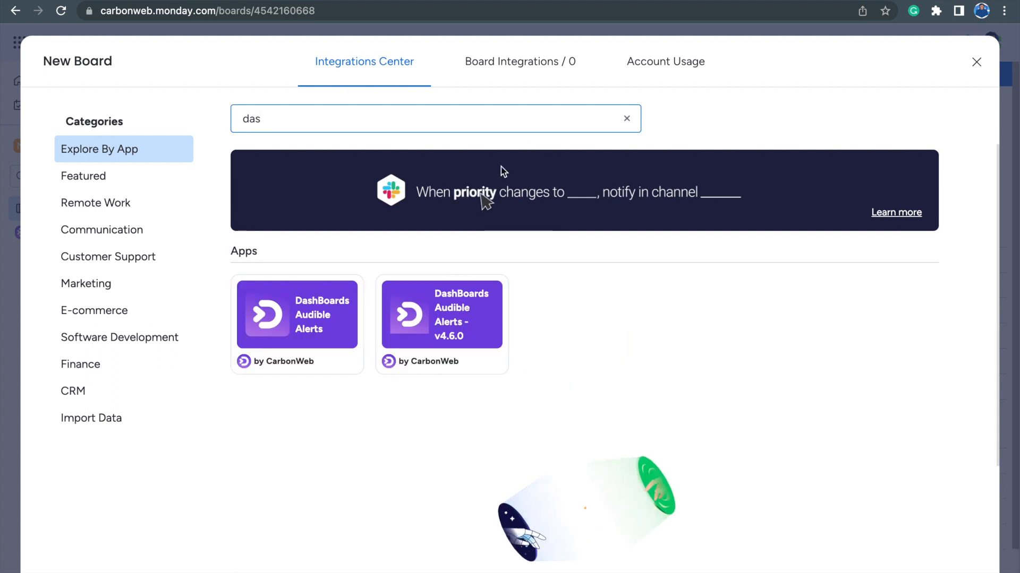
left_click(298, 319)
scroll(791, 398, "down", 1)
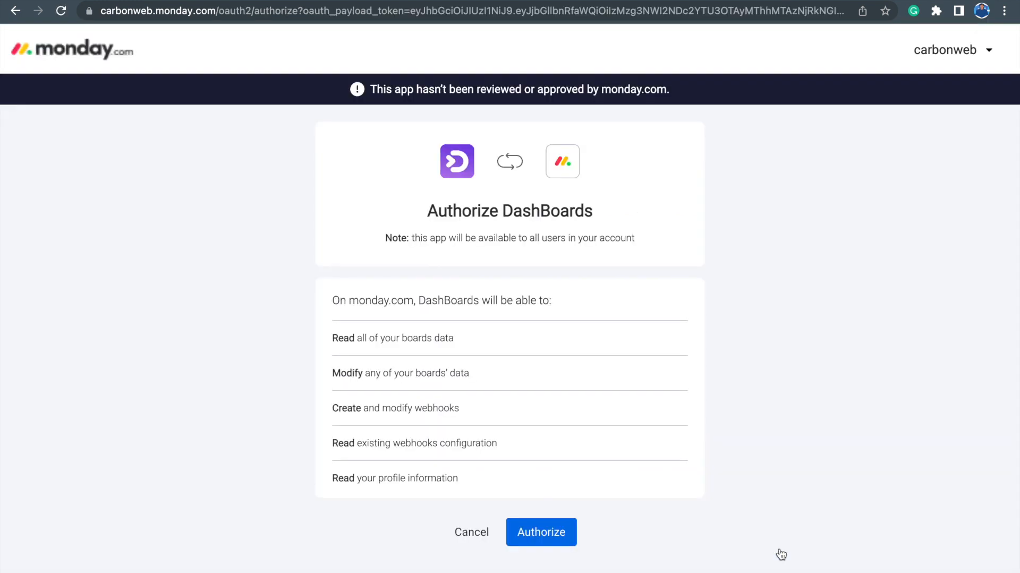
left_click(553, 536)
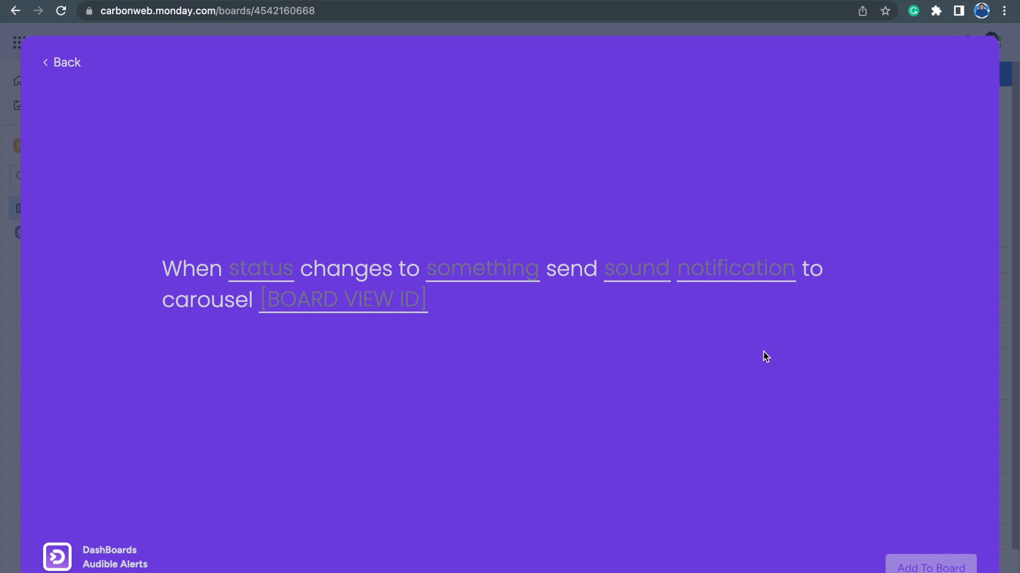
Set the integration recipe to trigger when the Status column changes to Done.
left_click(283, 277)
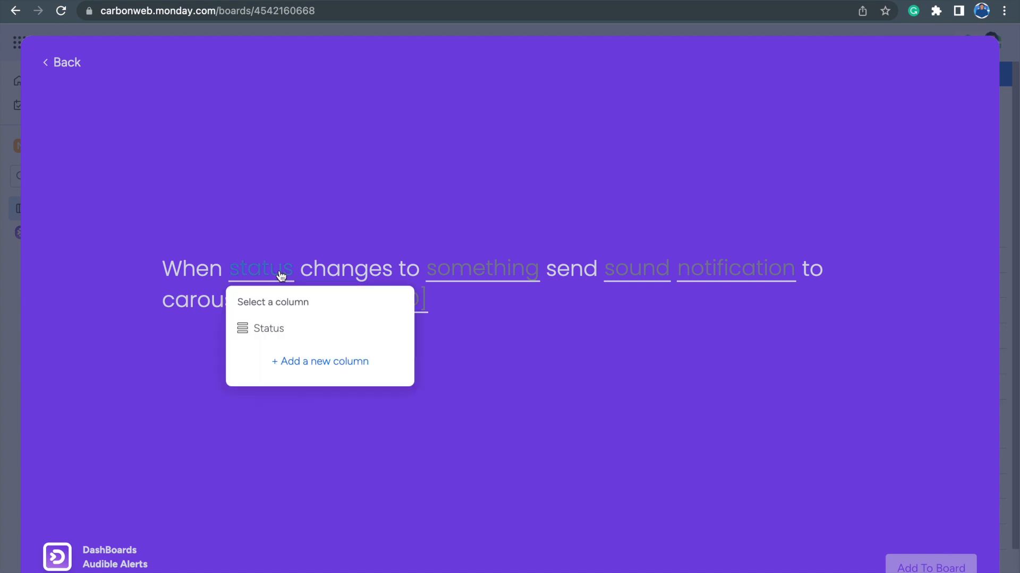
left_click(293, 327)
left_click(506, 284)
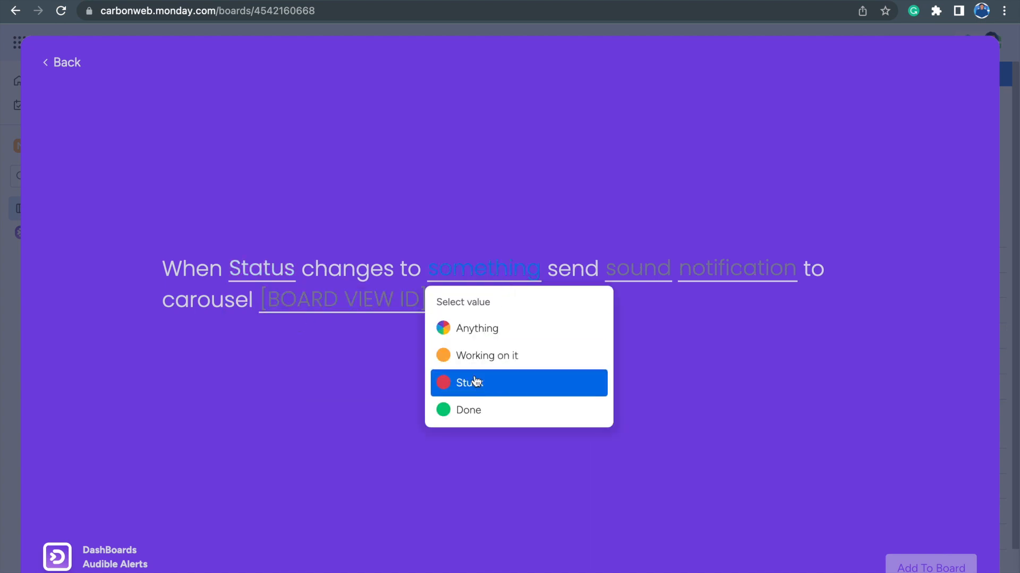
left_click(481, 411)
Choose Party Horn as the recipe's sound and enter "Task is Done!" as the notification text.
left_click(599, 281)
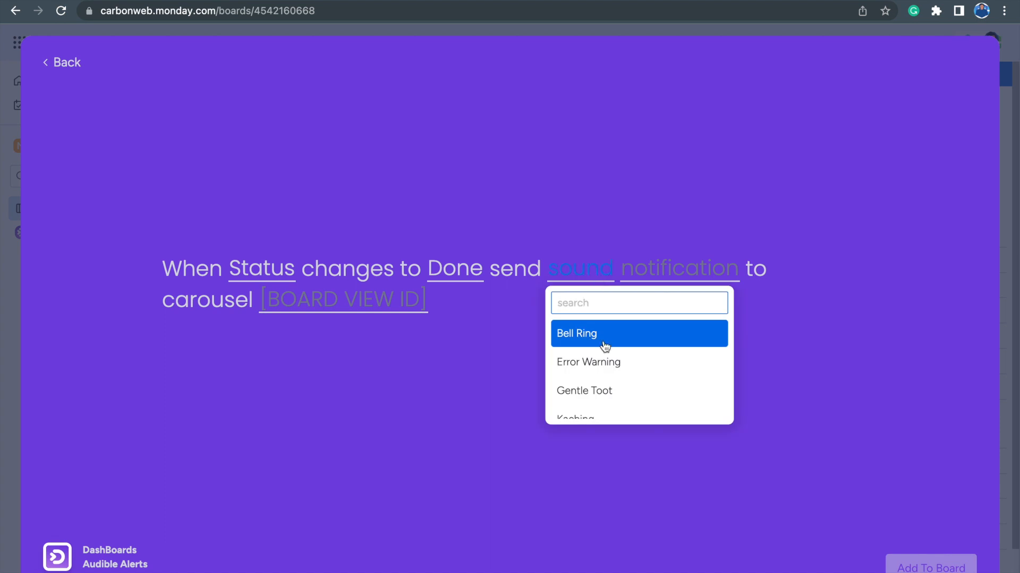
scroll(620, 359, "down", 2)
scroll(618, 360, "down", 1)
left_click(613, 360)
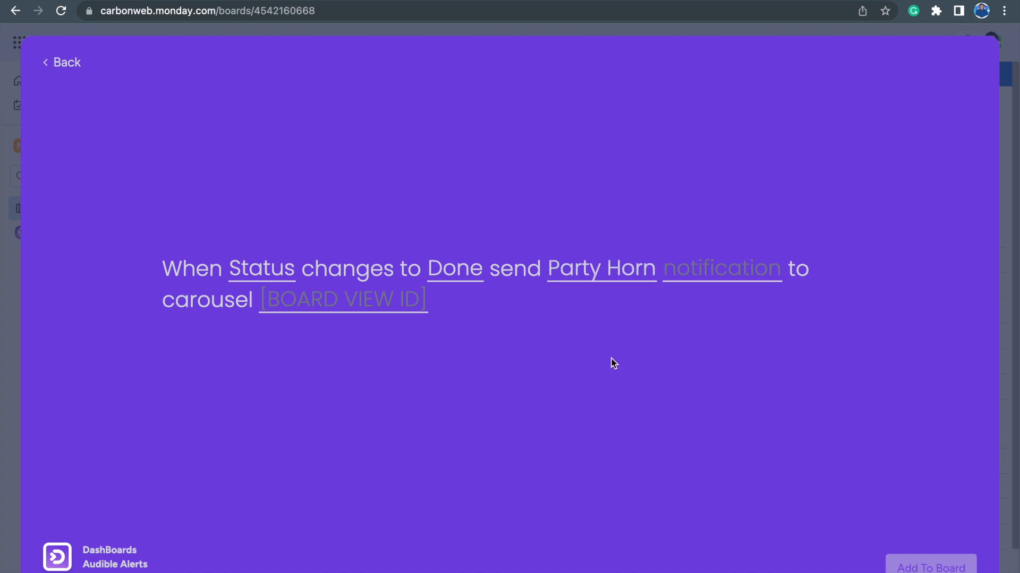
left_click(726, 277)
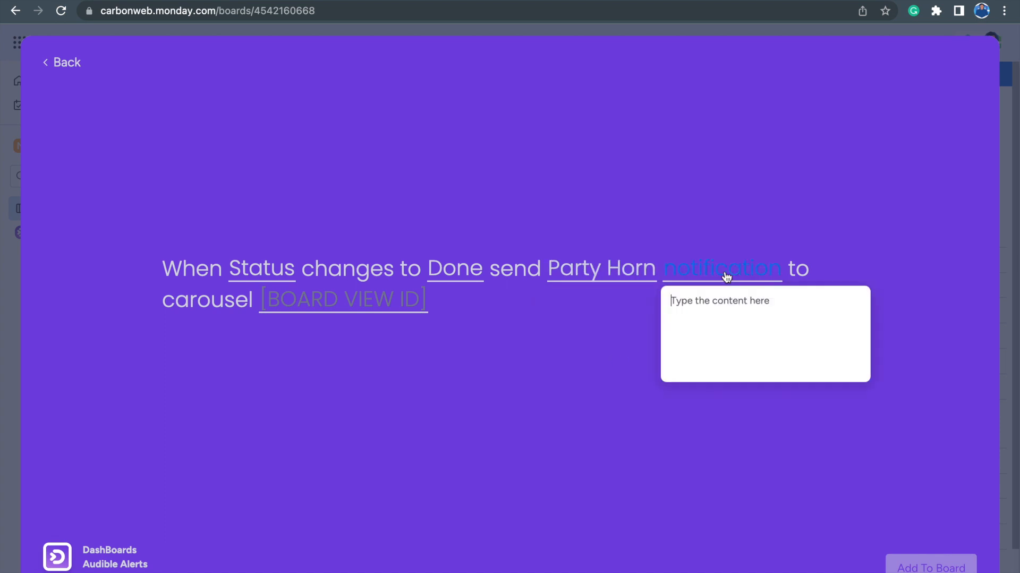
left_click(709, 306)
type("Task is Done!")
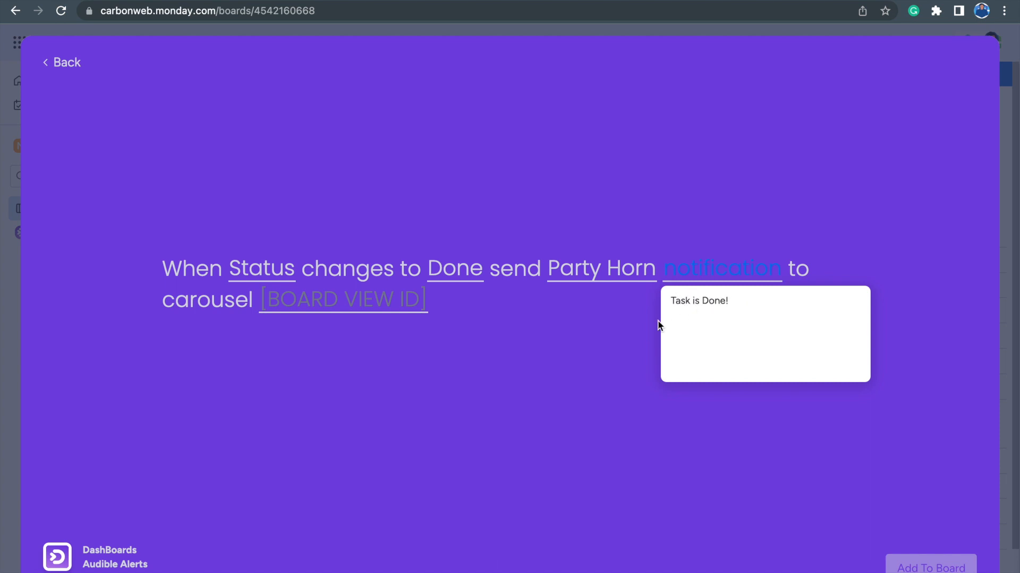
left_click(601, 334)
left_click(340, 308)
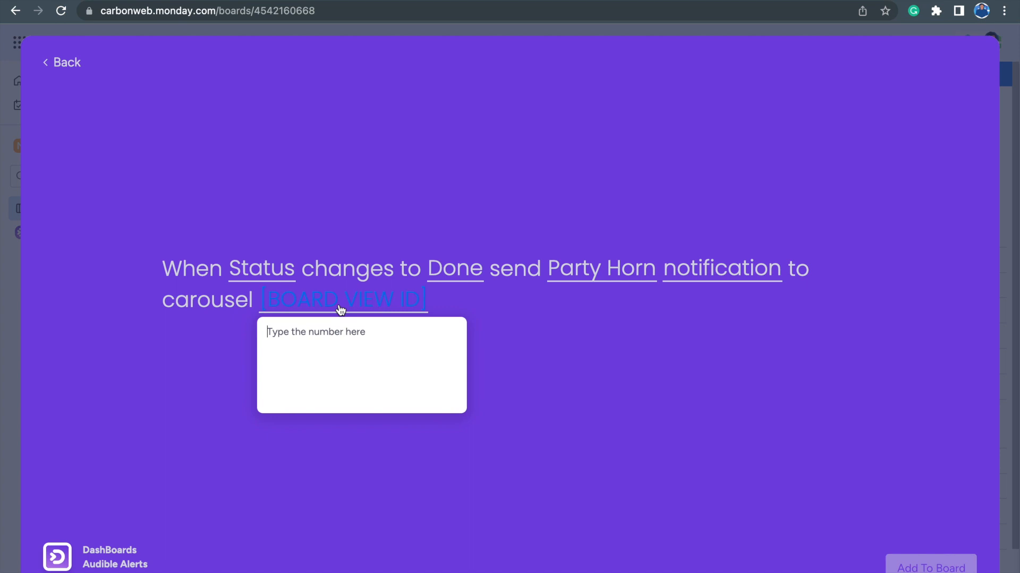
key("super+v")
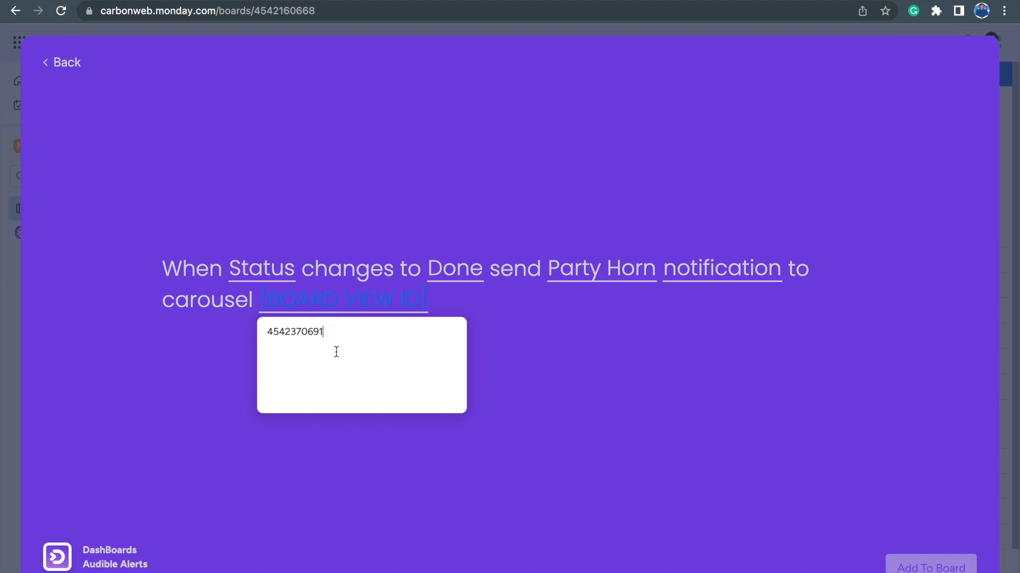
left_click(537, 376)
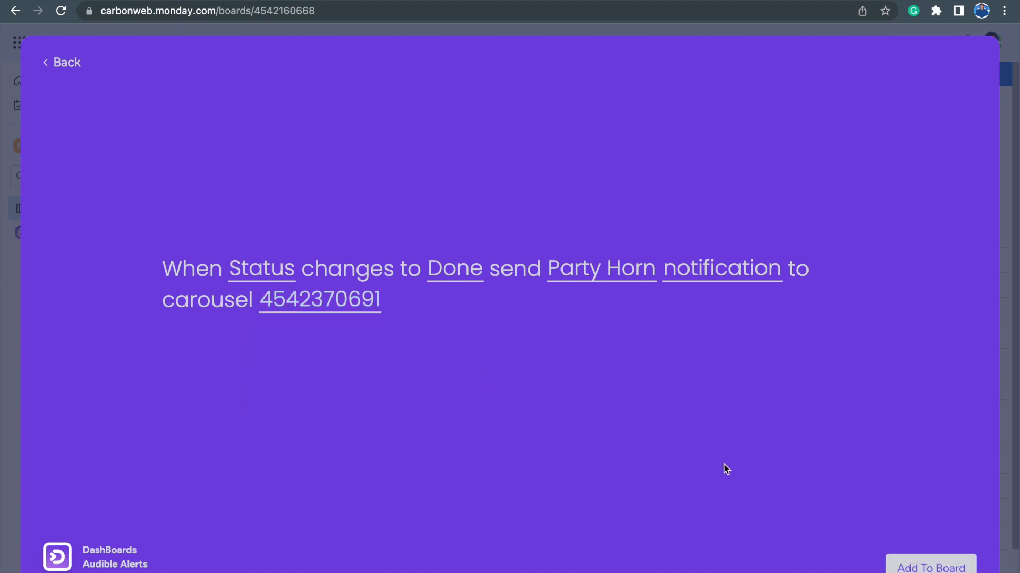
left_click(917, 567)
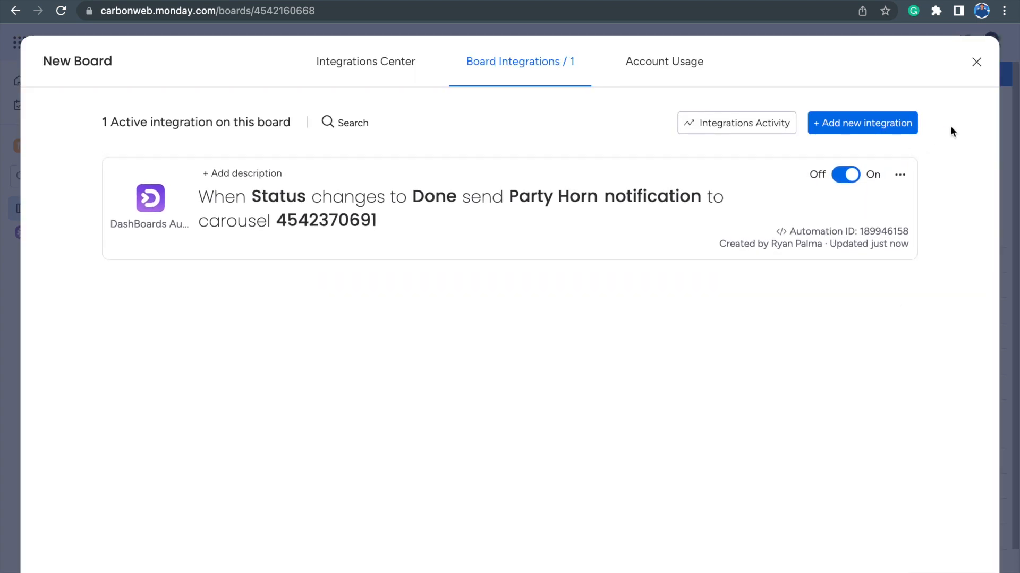
left_click(976, 63)
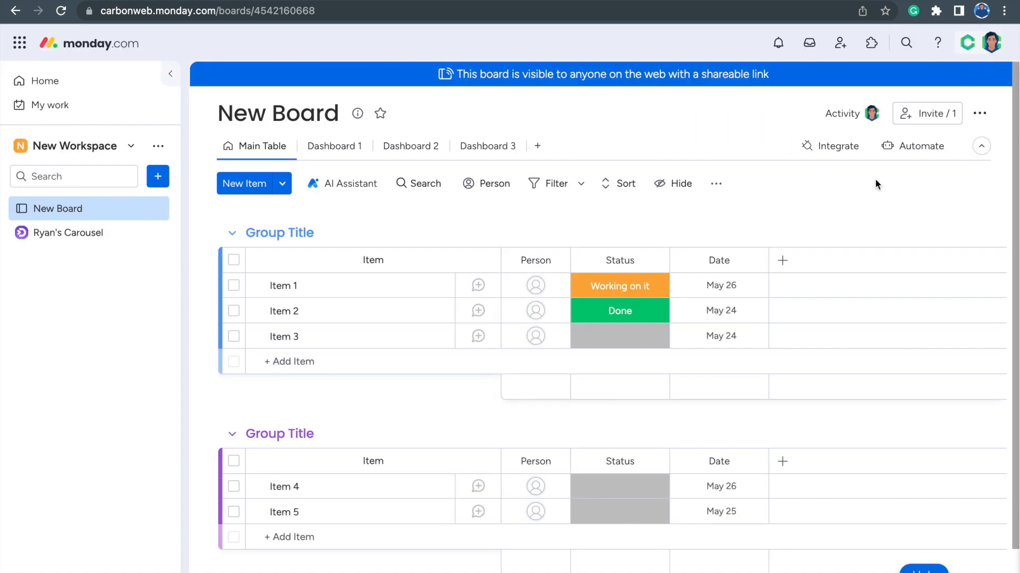
Start a custom automation on New Board that triggers when the Status column changes to Done.
left_click(920, 150)
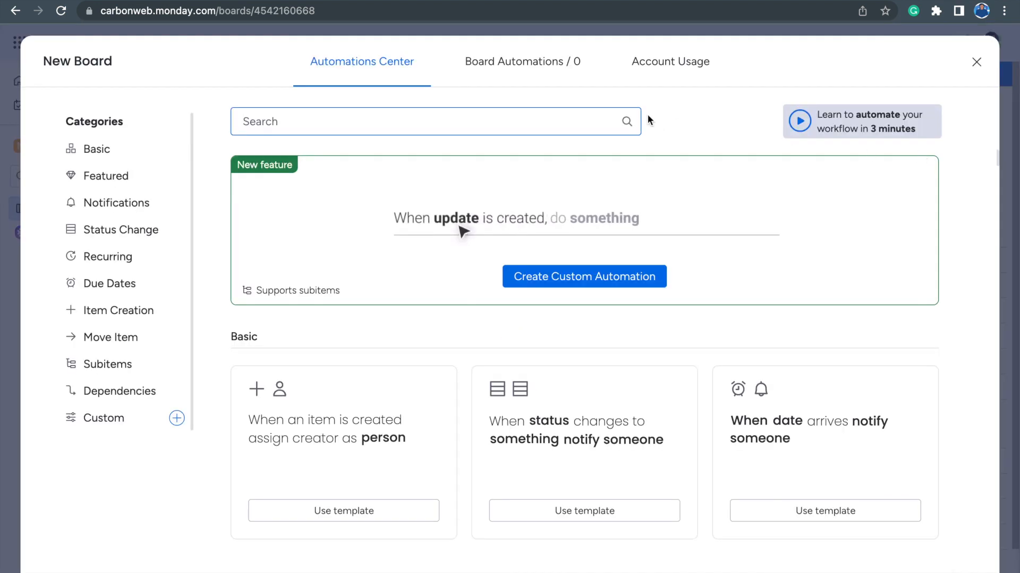
left_click(586, 277)
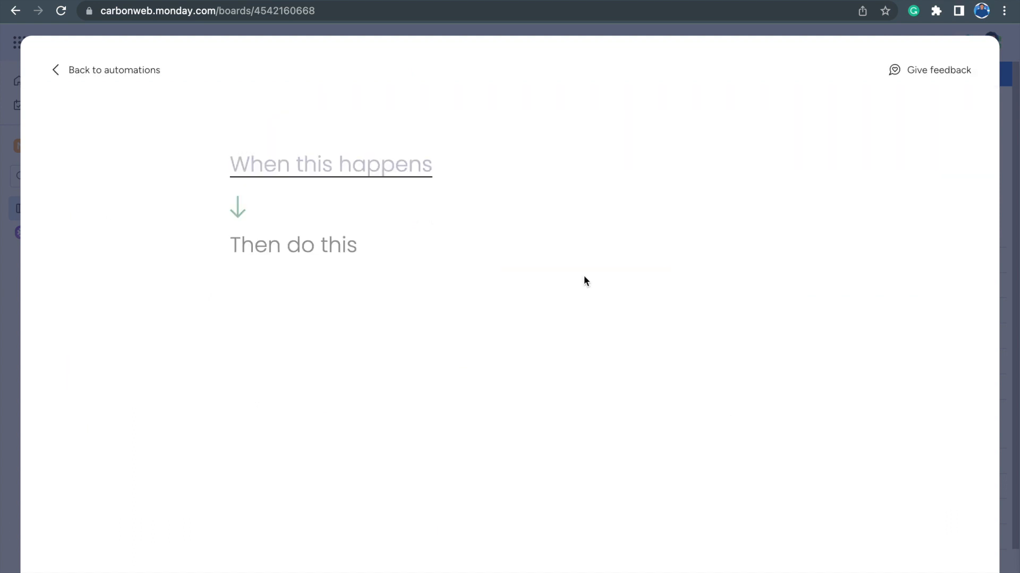
left_click(363, 171)
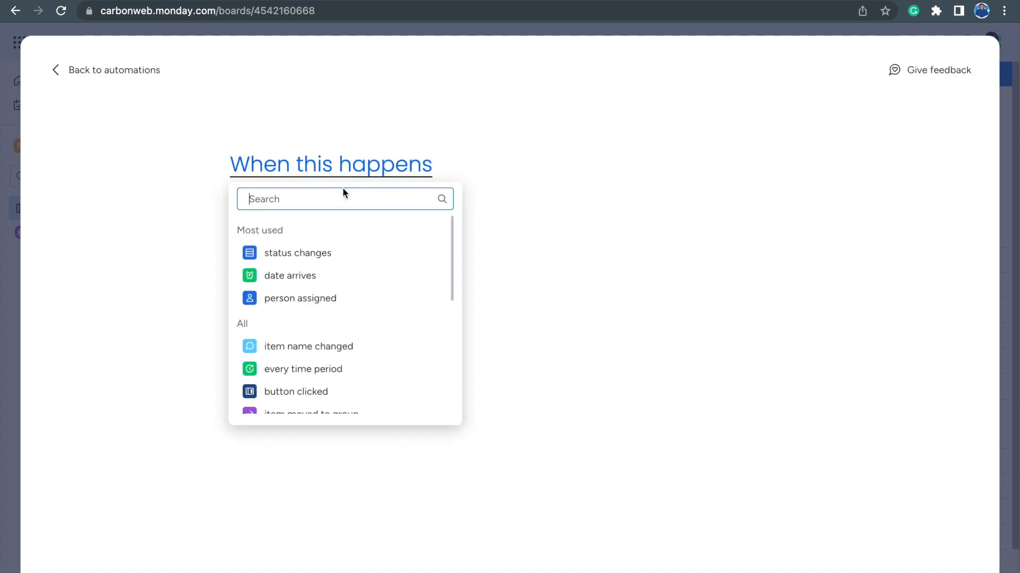
left_click(318, 258)
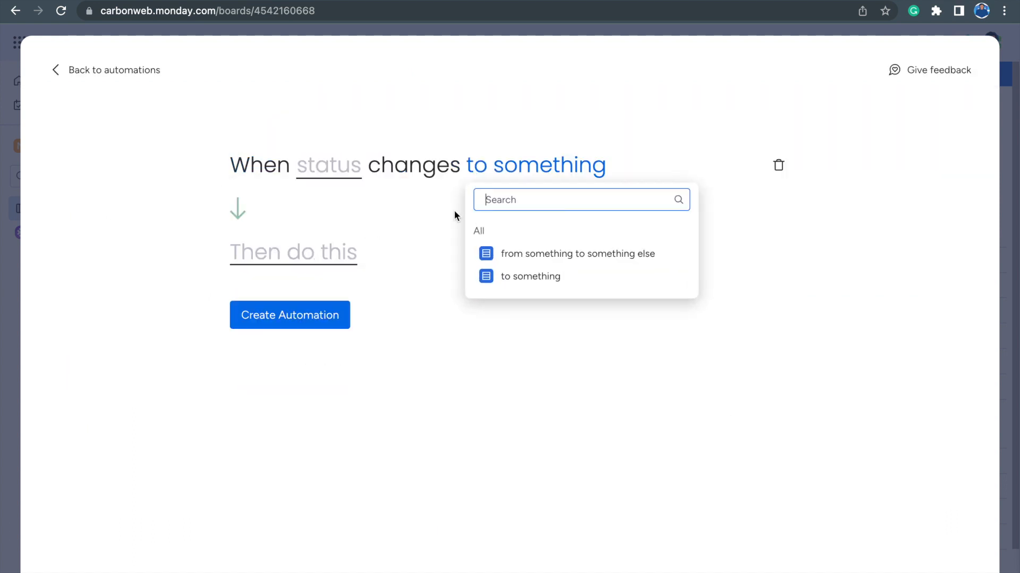
left_click(360, 175)
left_click(340, 181)
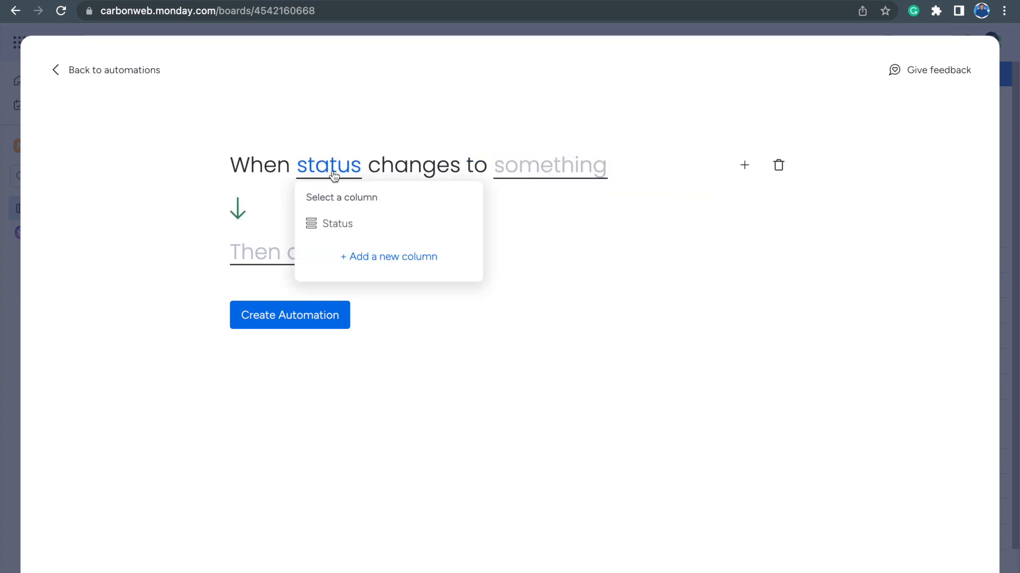
left_click(350, 222)
left_click(565, 178)
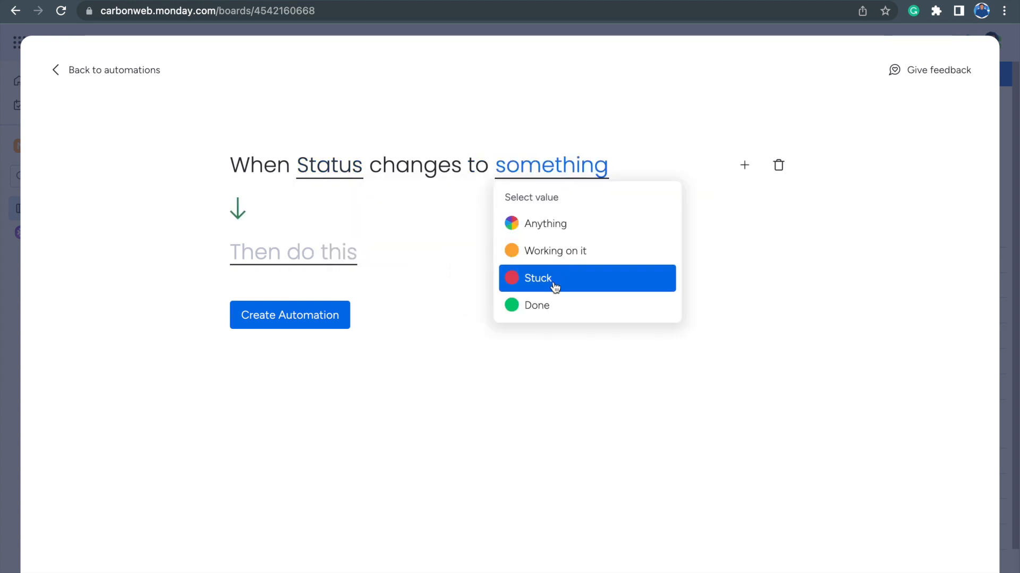
left_click(549, 304)
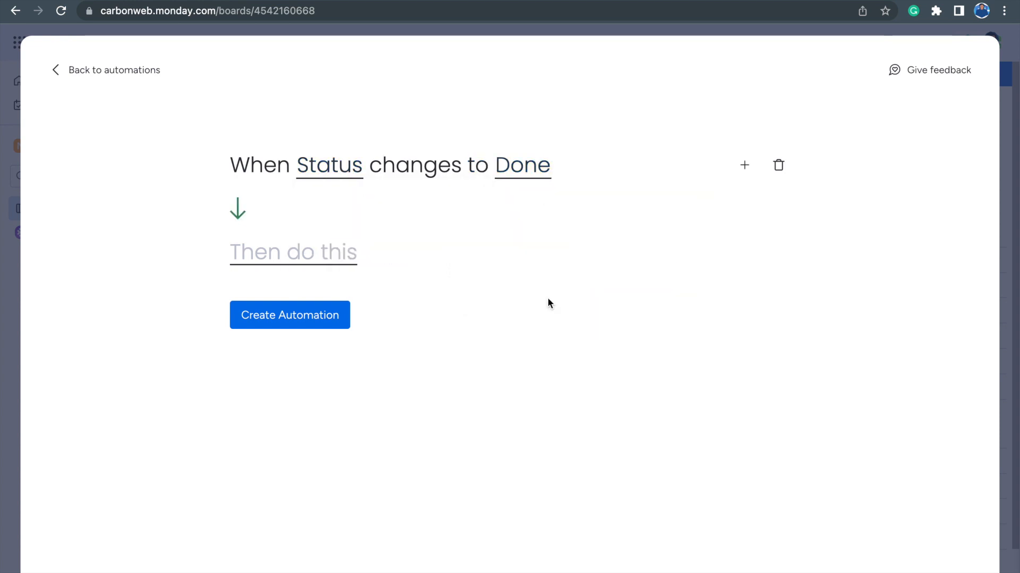
Add a condition to the automation so it runs only if Status is Working on it.
left_click(736, 168)
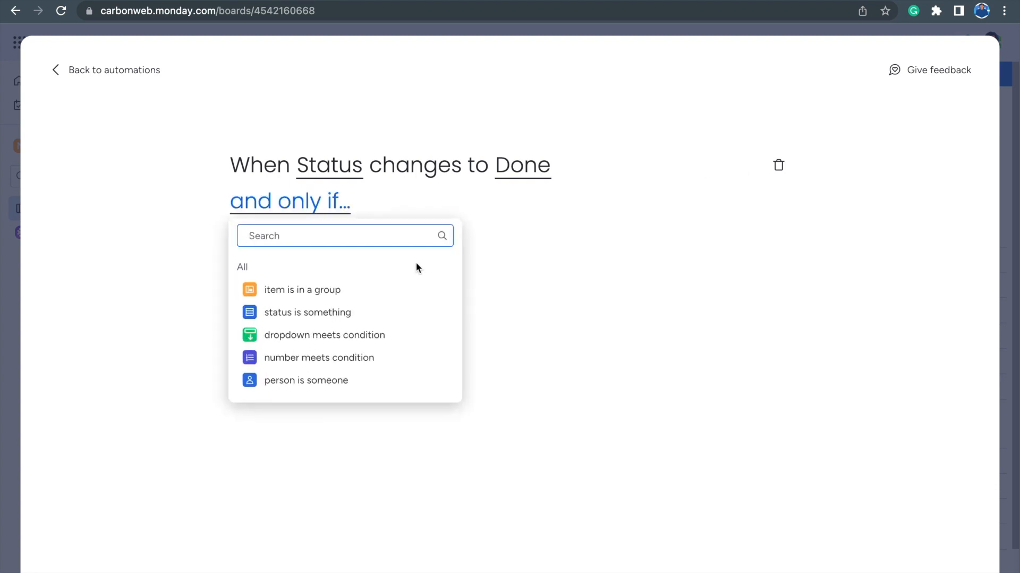
left_click(325, 312)
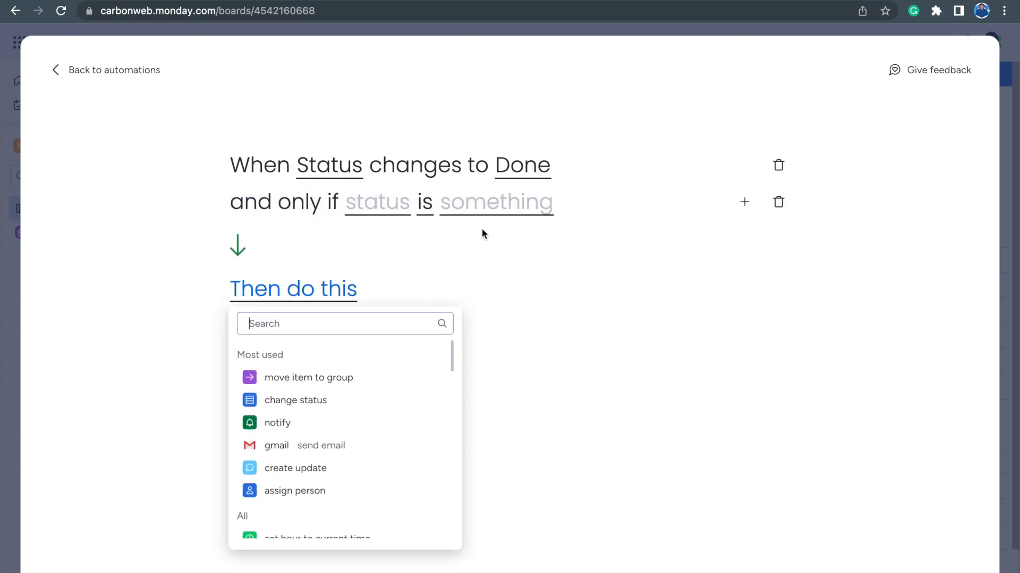
left_click(389, 211)
left_click(388, 264)
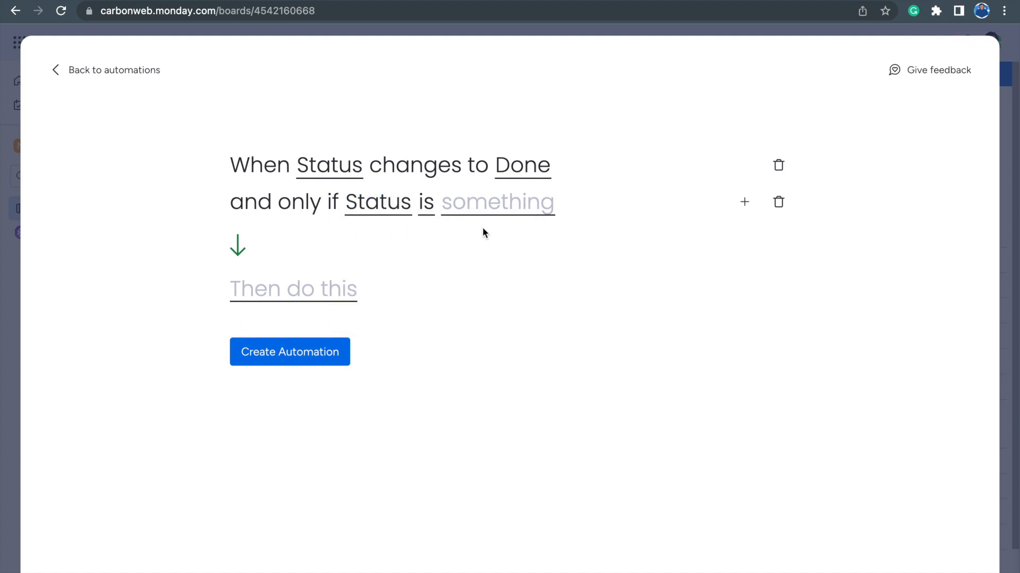
left_click(507, 215)
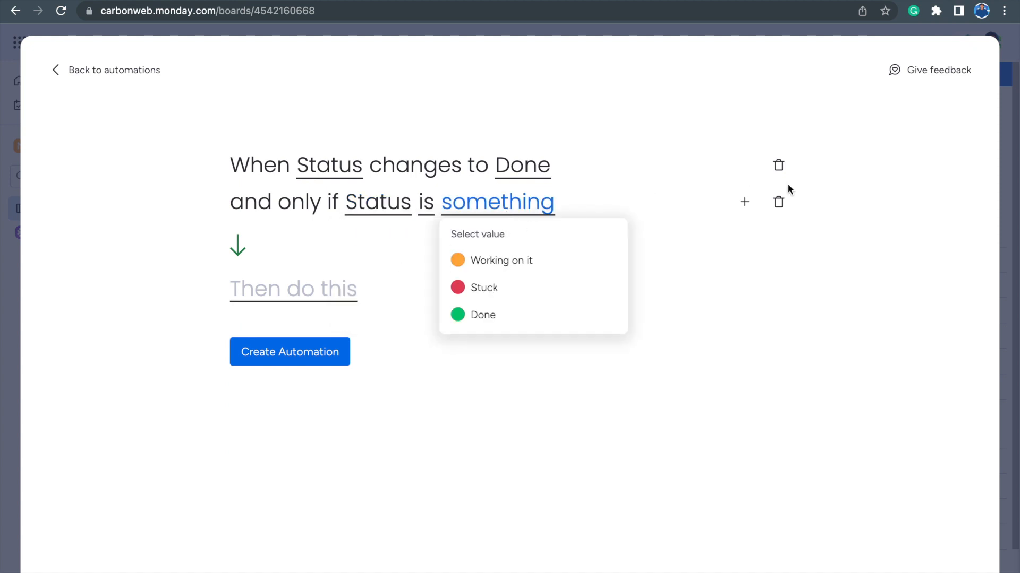
left_click(526, 260)
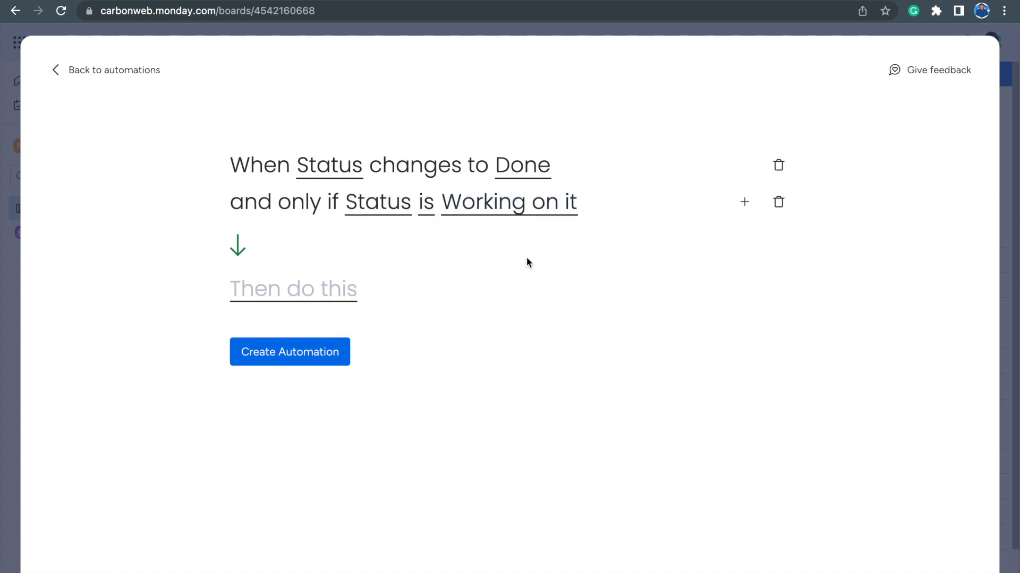
Set the automation's action to the DashBoards Audible Alerts sound notification, without the v4.6.0 label, and authorize DashBoards.
left_click(328, 289)
type("car")
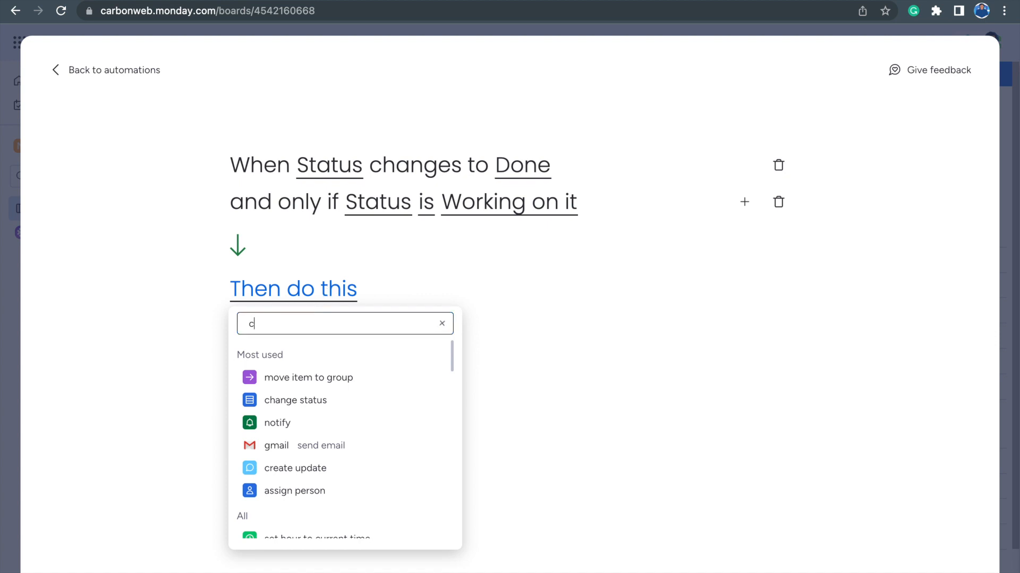
key("BackSpace")
key("BackSpace")
type("dash")
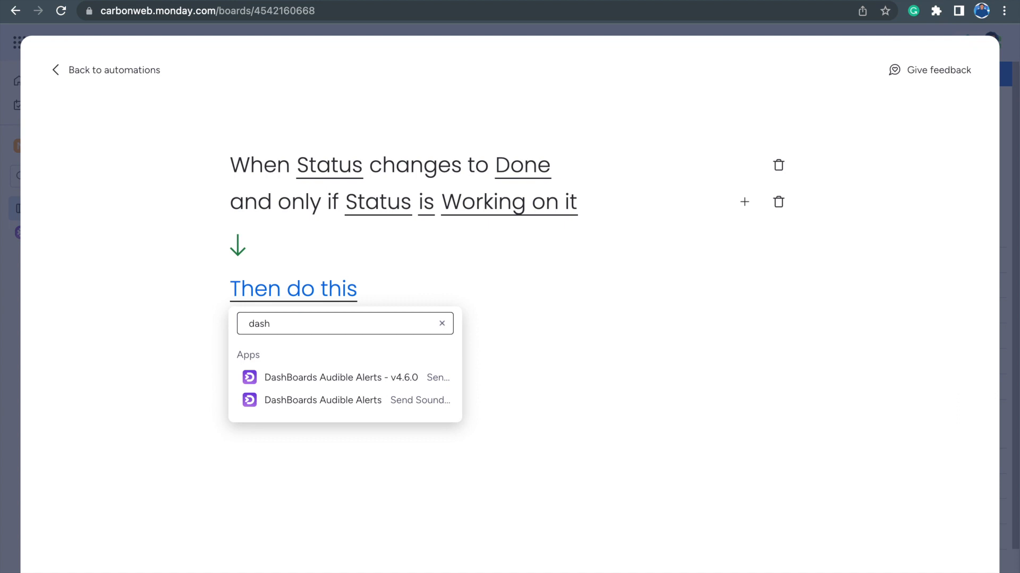
left_click(300, 399)
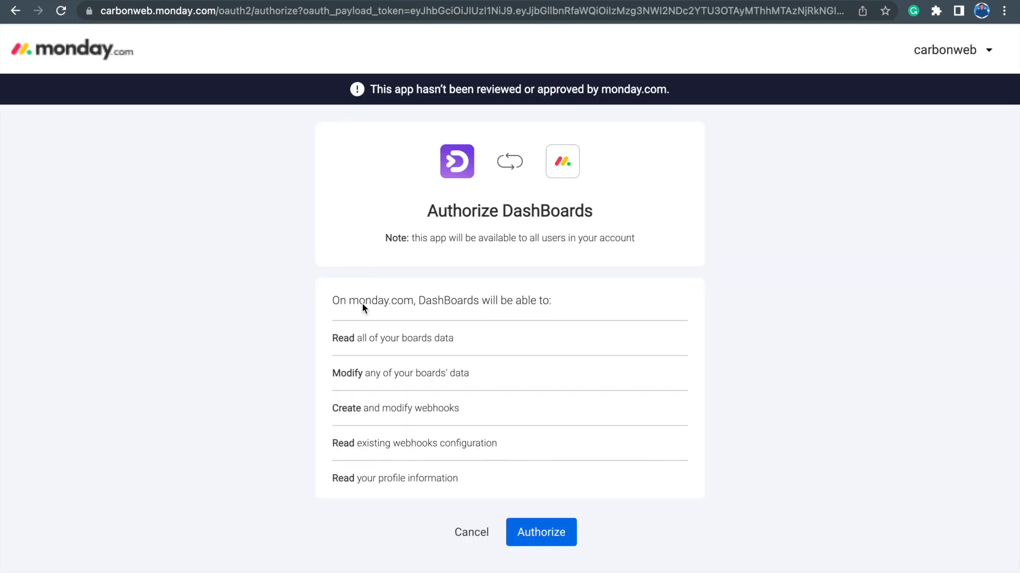
left_click(544, 532)
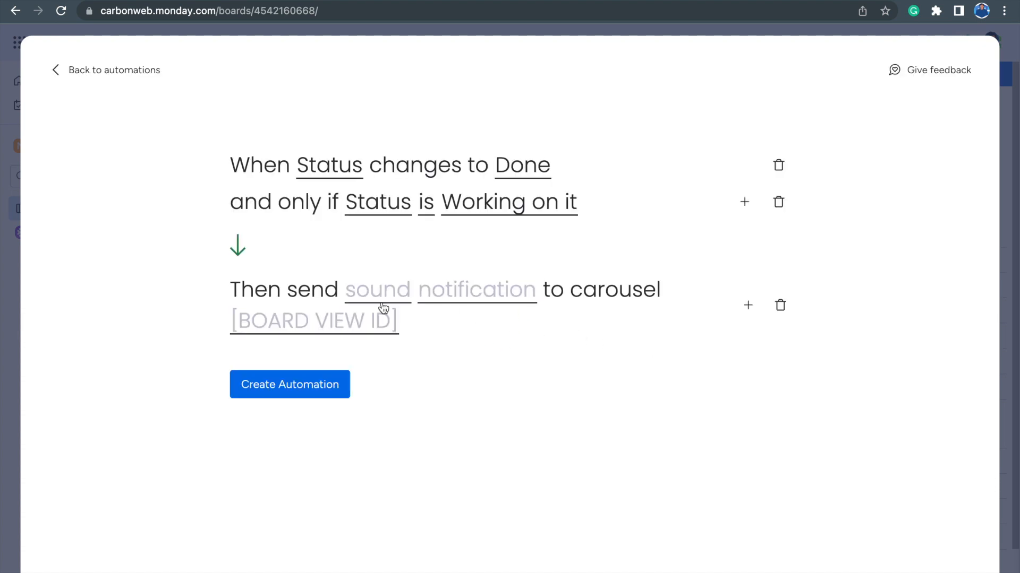
Change the automation's trigger status to Stuck and set the notification sound to Error Warning.
left_click(521, 176)
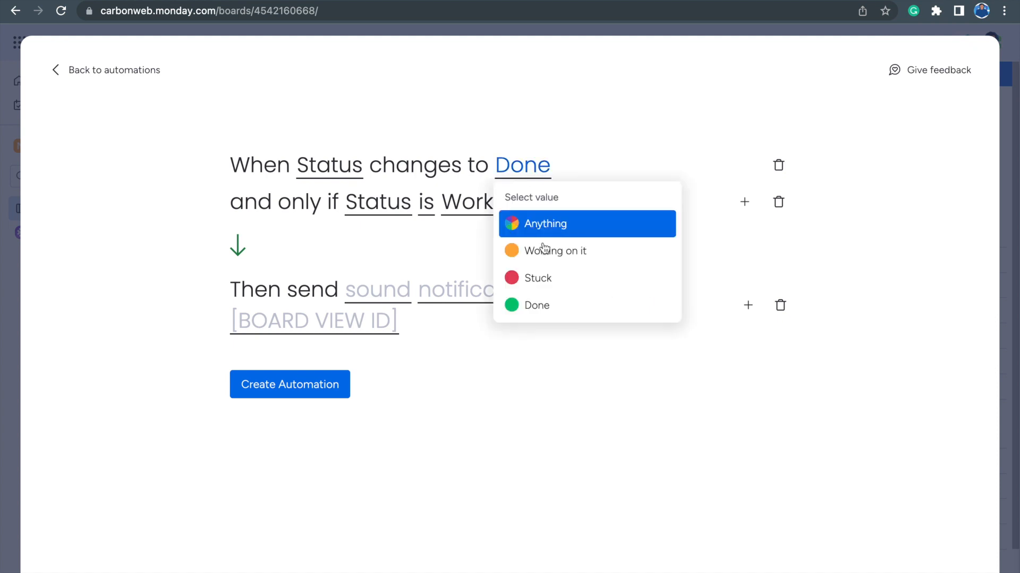
left_click(547, 285)
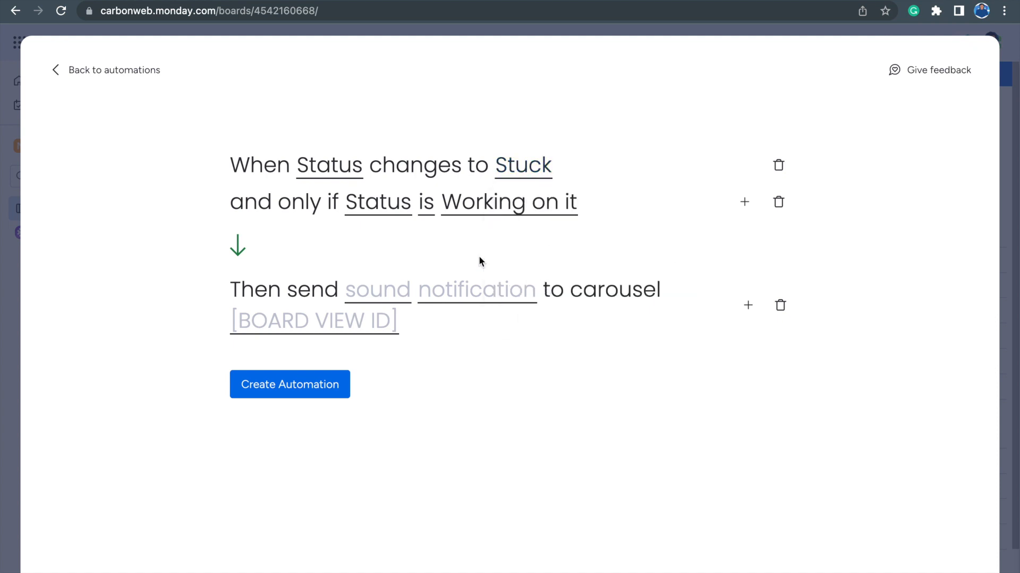
left_click(380, 293)
scroll(436, 388, "down", 3)
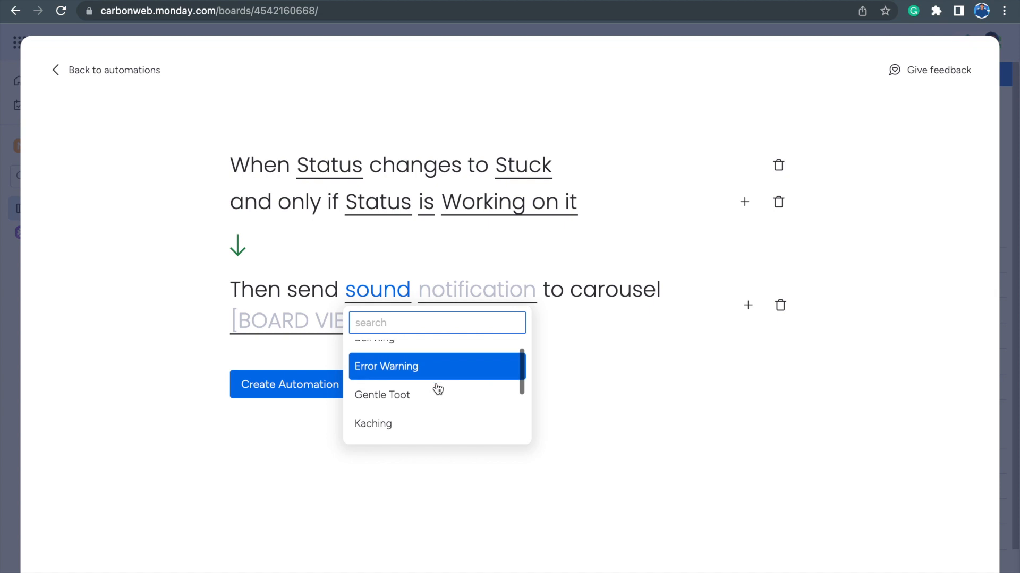
scroll(436, 389, "down", 2)
scroll(437, 389, "up", 4)
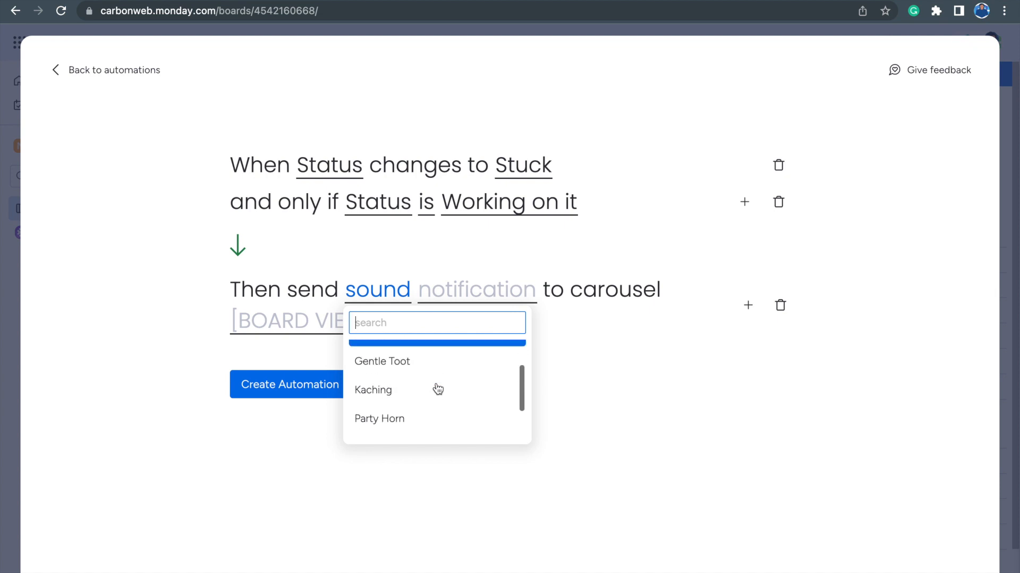
left_click(403, 363)
Enter "Task is Stuck!" as the content of the automation's notification.
left_click(561, 300)
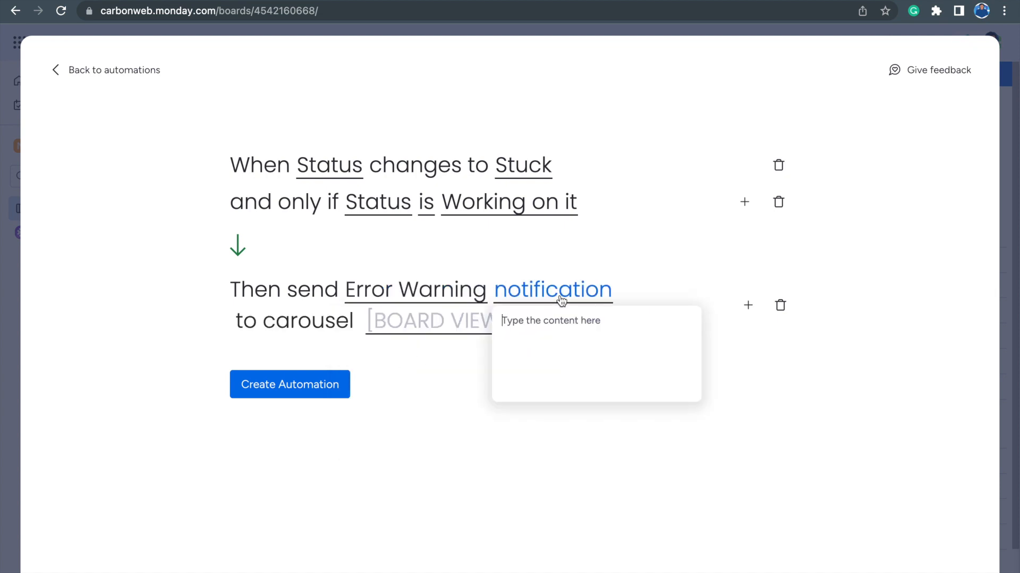
type("Task is Stuck!")
left_click(448, 397)
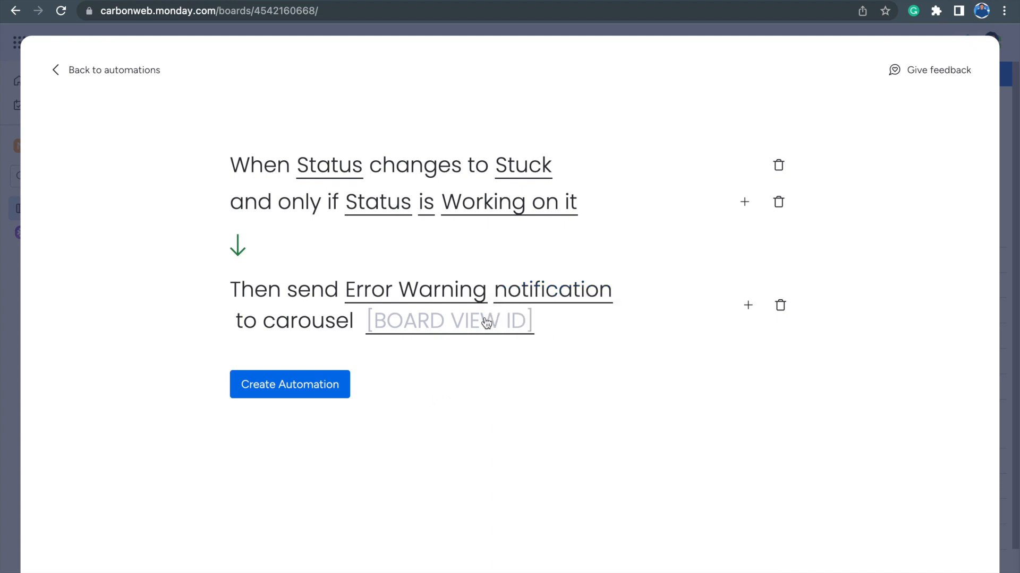
left_click(466, 328)
key("ctrl+v")
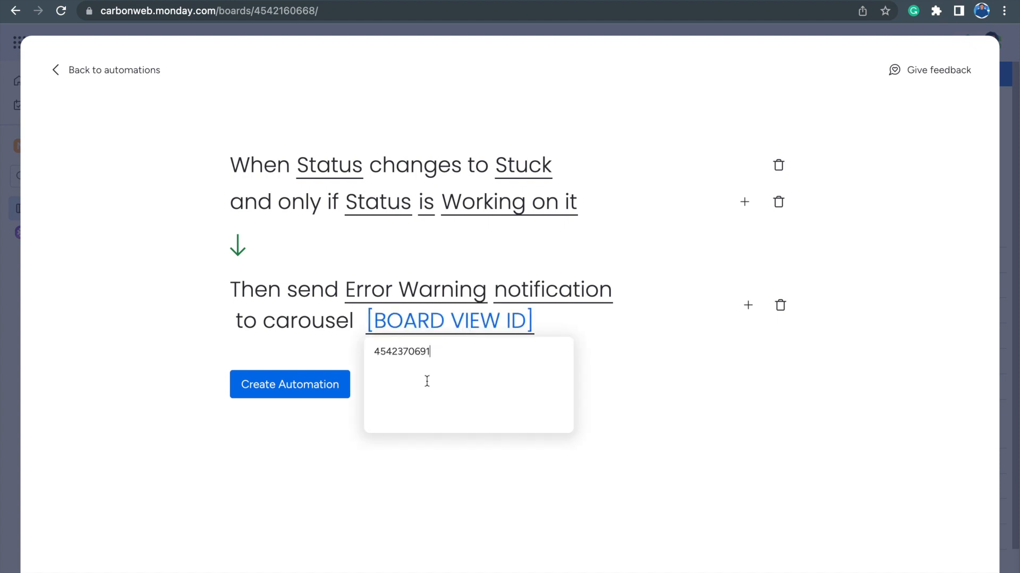
left_click(612, 404)
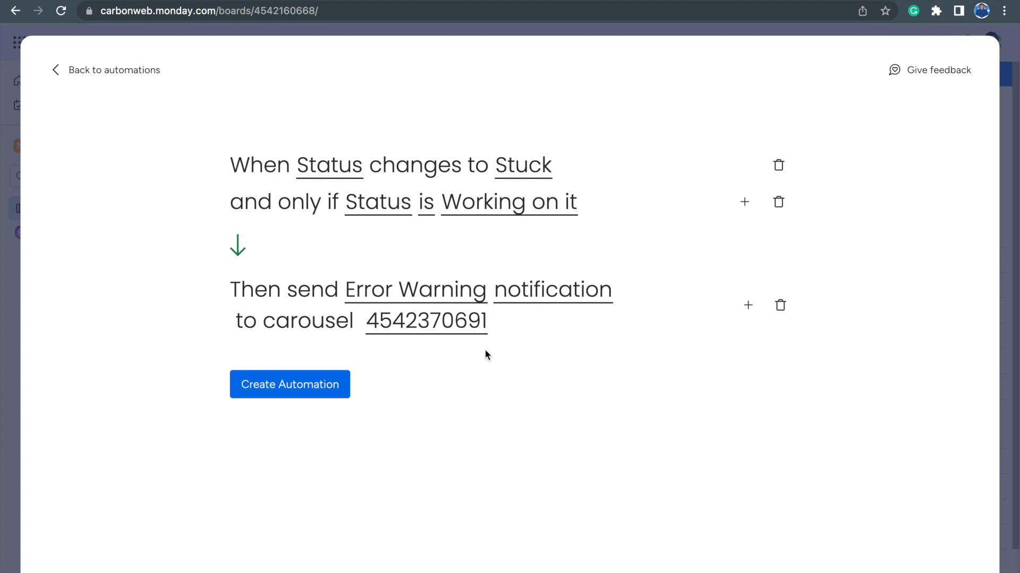
left_click(307, 390)
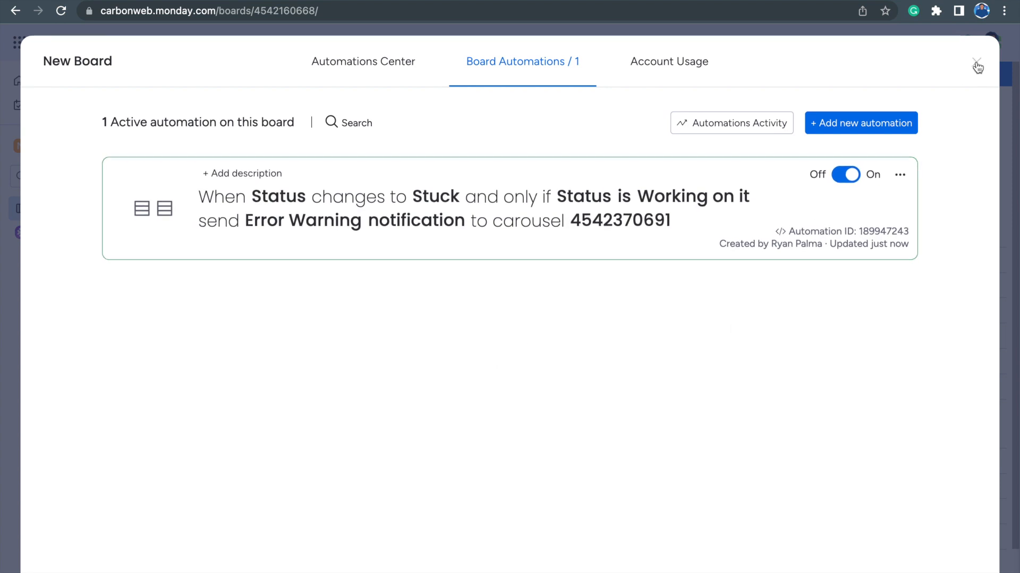
left_click(977, 63)
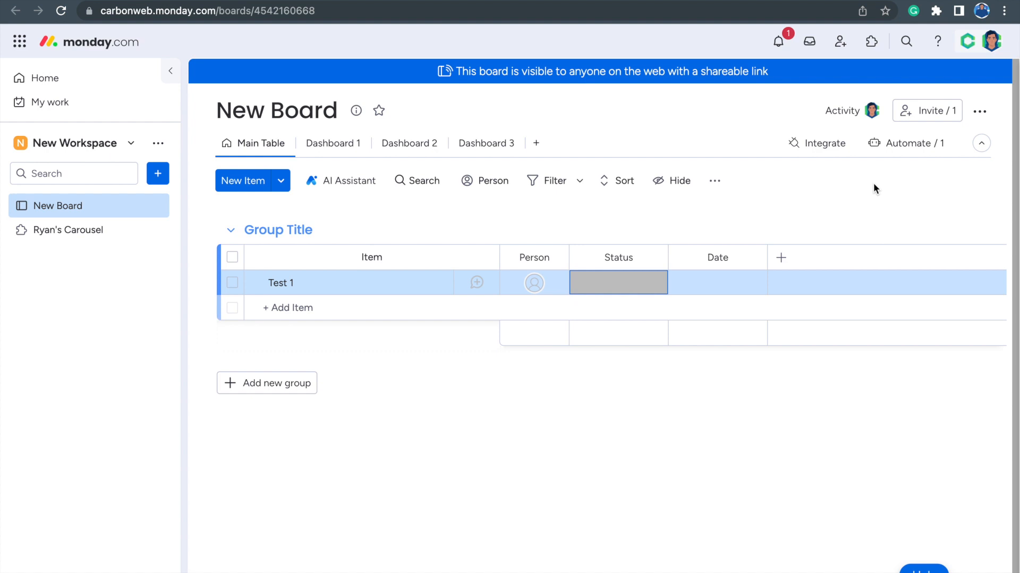
Set the status of the Test 1 item to Done in the Main Table.
left_click(608, 288)
left_click(622, 383)
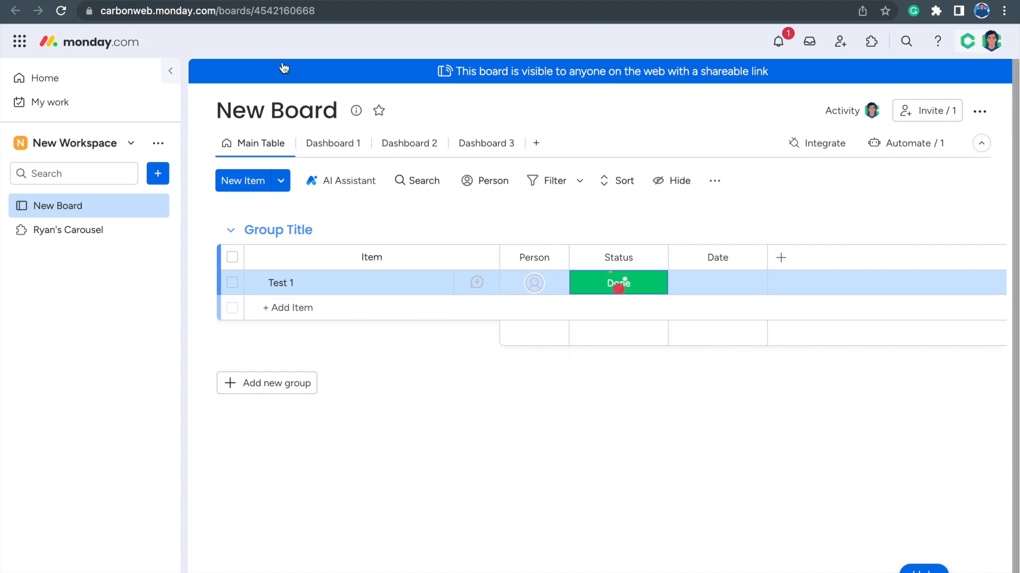